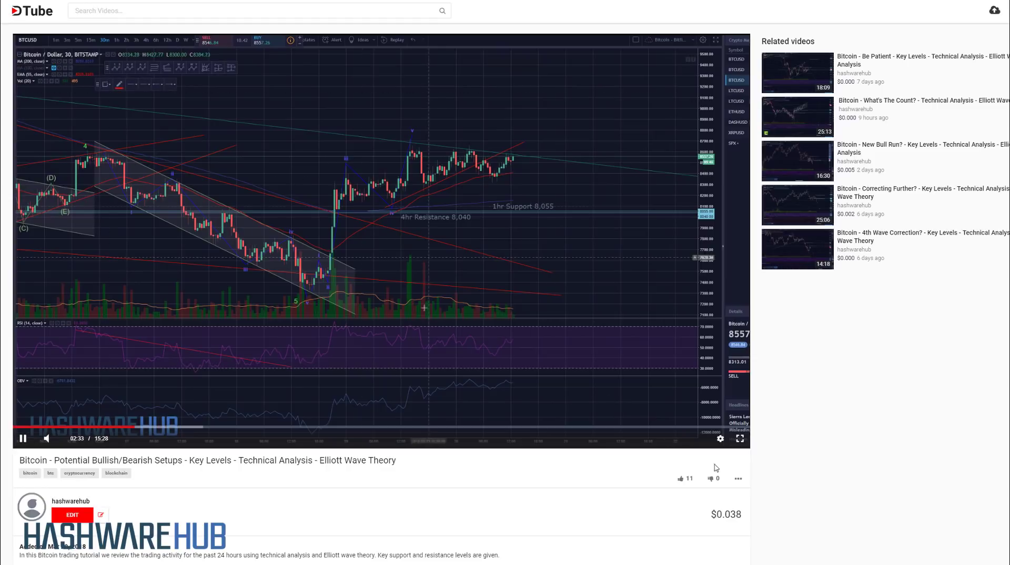
Set the playing Bitcoin analysis video's quality to source in its playback settings
mouse_move(720, 440)
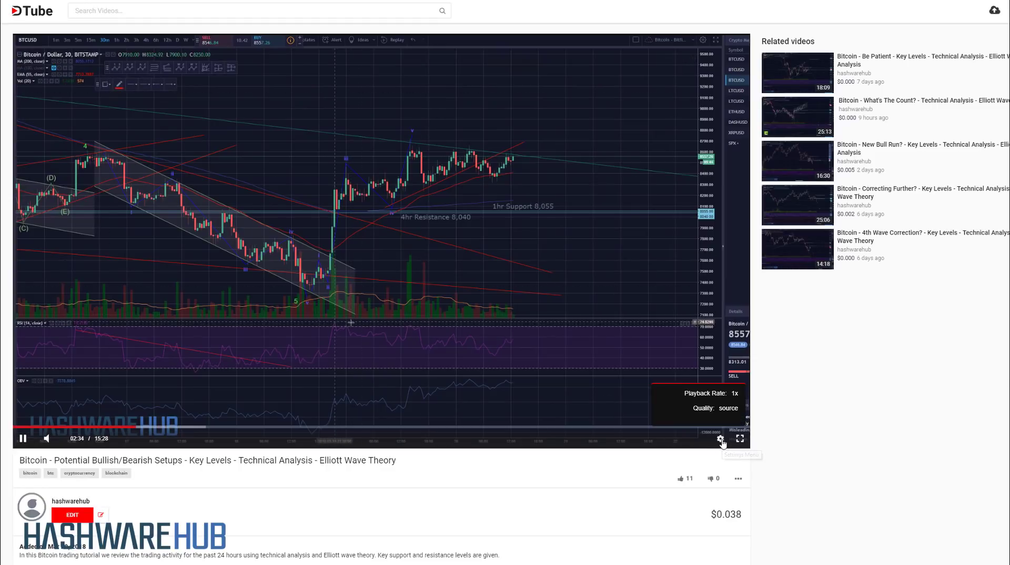
click(711, 415)
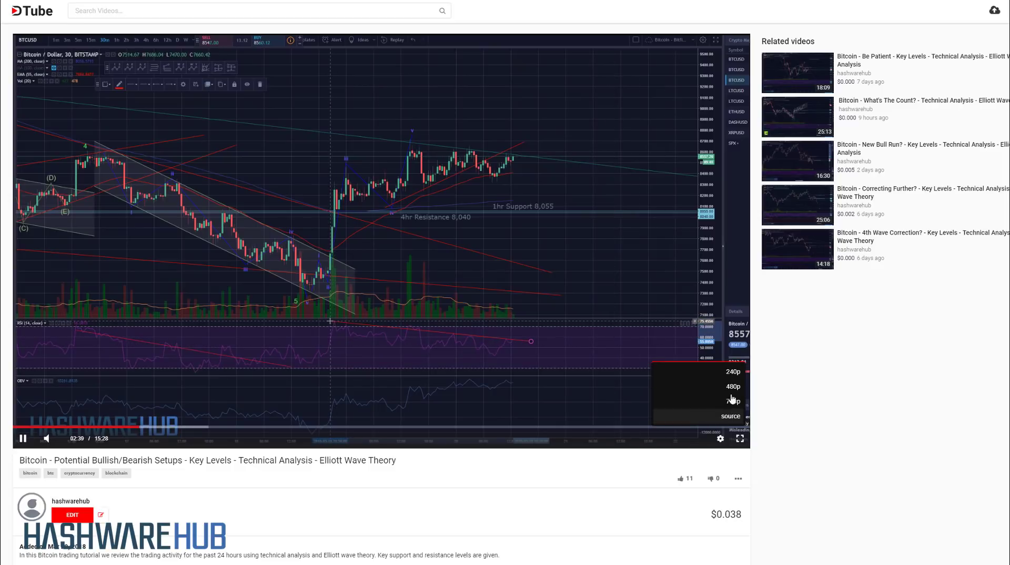
click(731, 416)
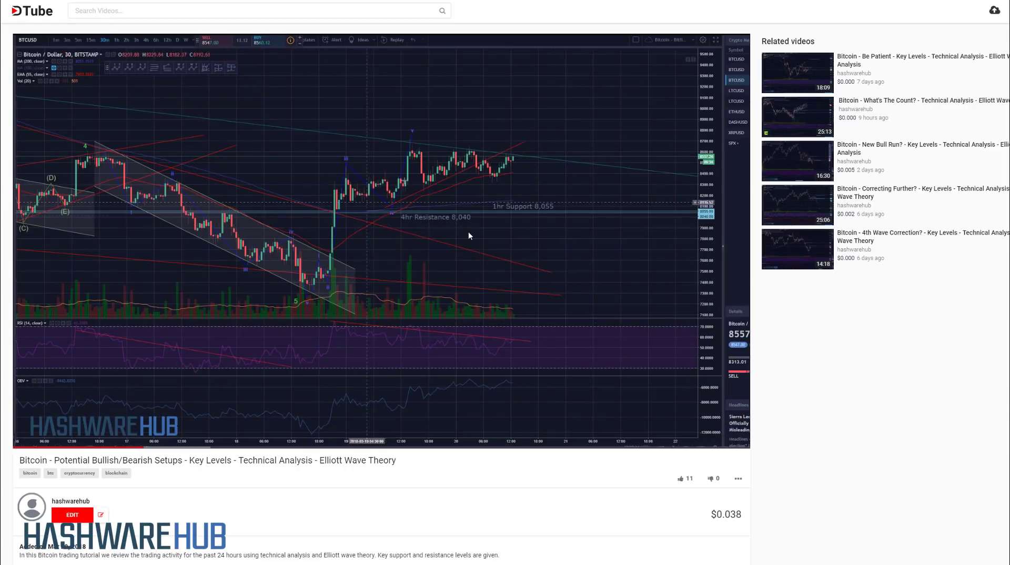
mouse_move(447, 254)
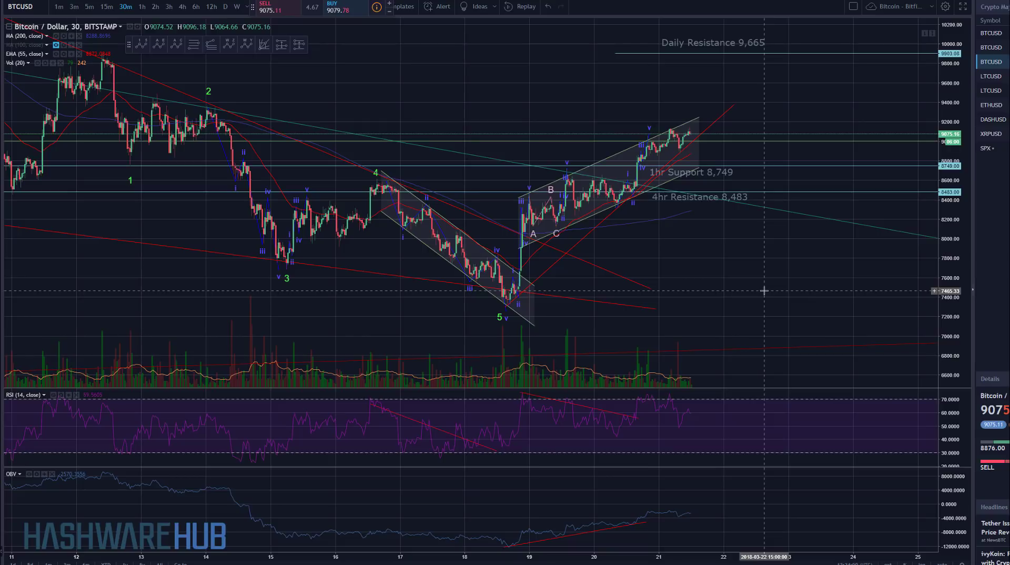
click(245, 150)
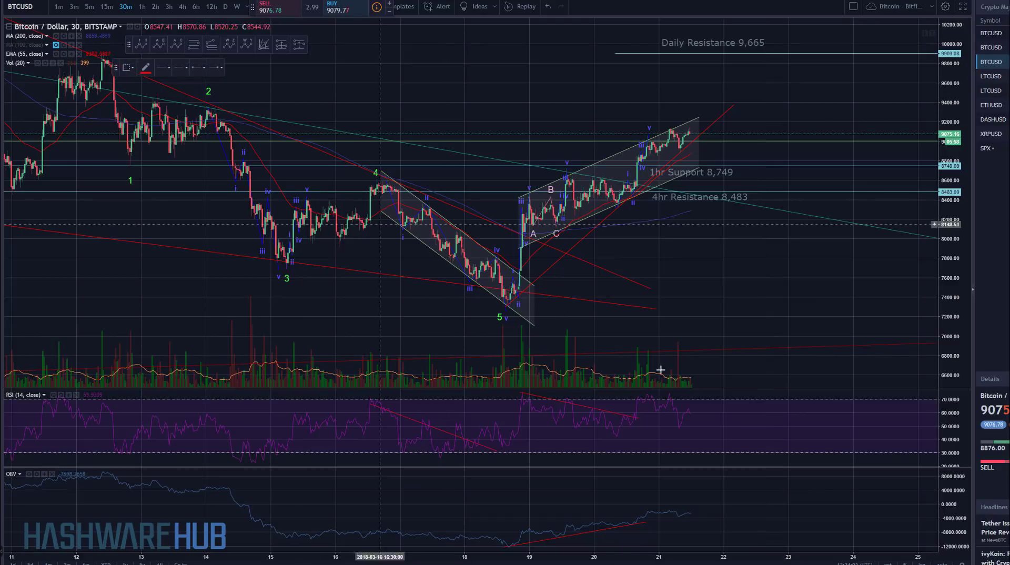
click(636, 394)
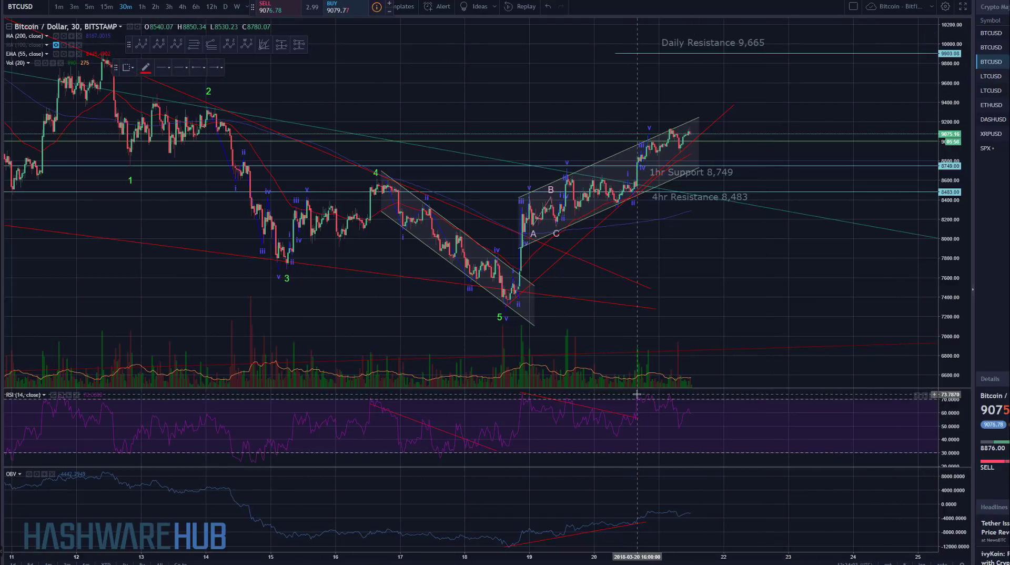
click(698, 395)
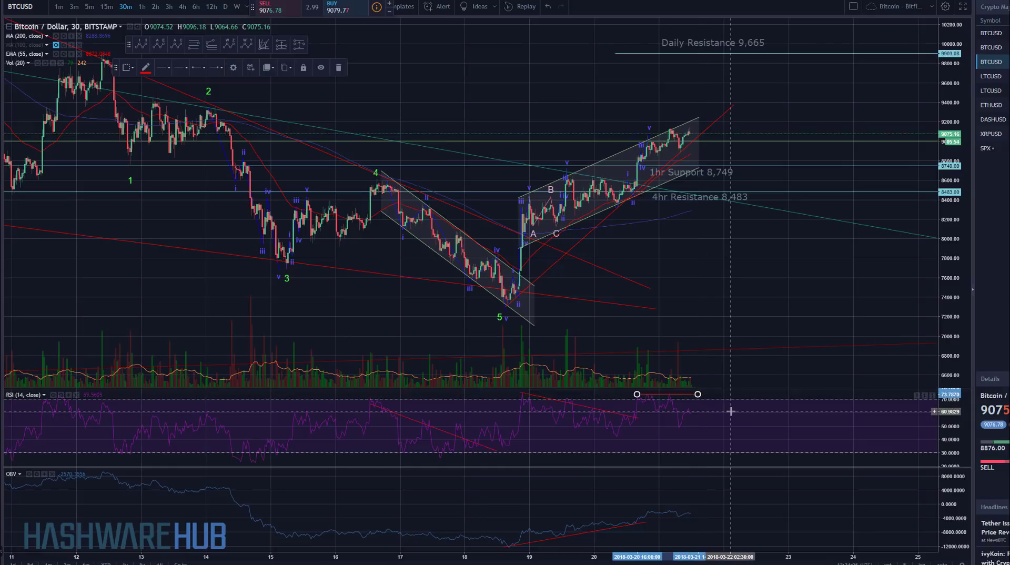
Draw a descending trend line from the latest RSI peak and delete the flat line above the RSI highs
click(668, 392)
click(722, 428)
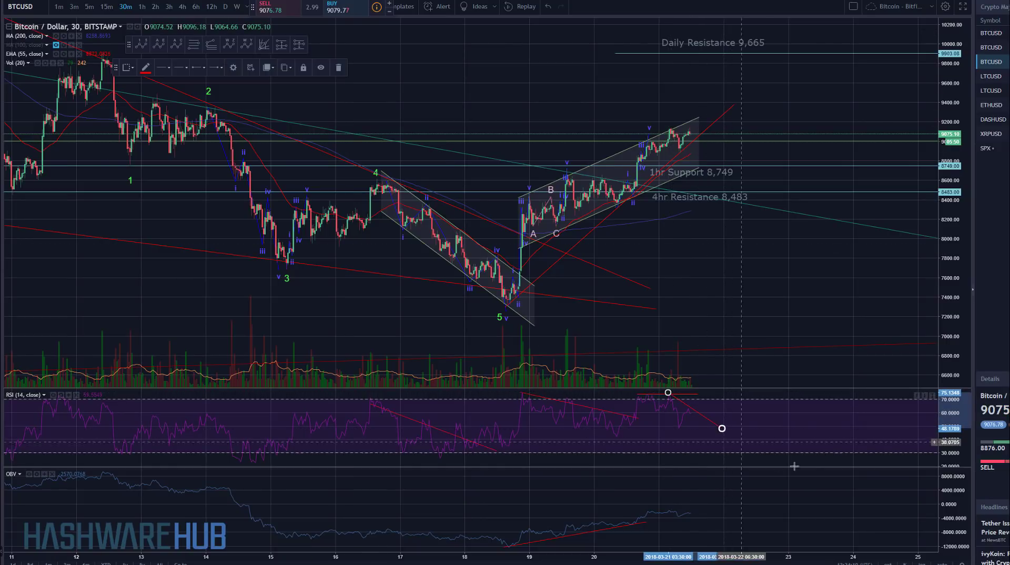
click(692, 395)
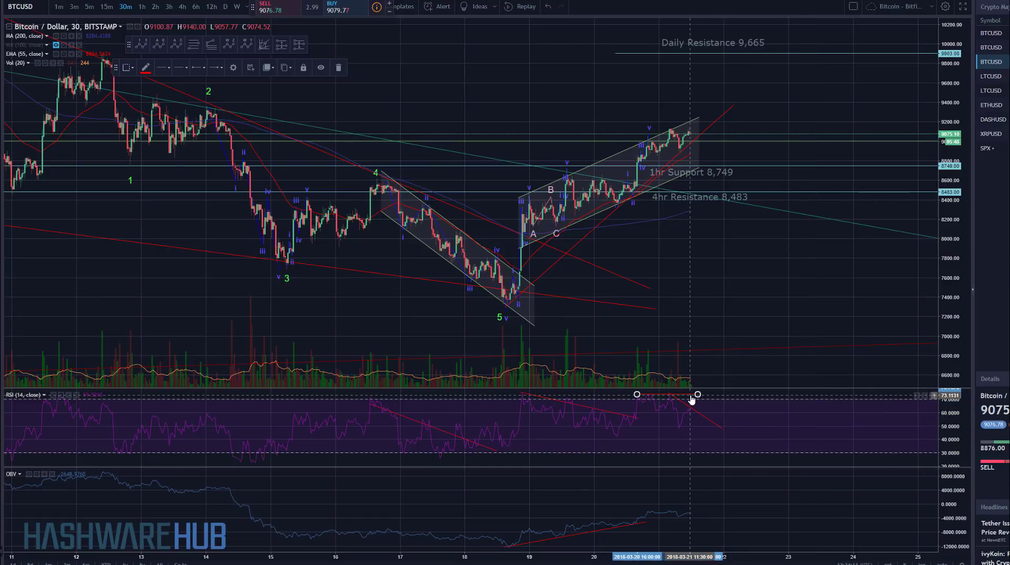
key(Delete)
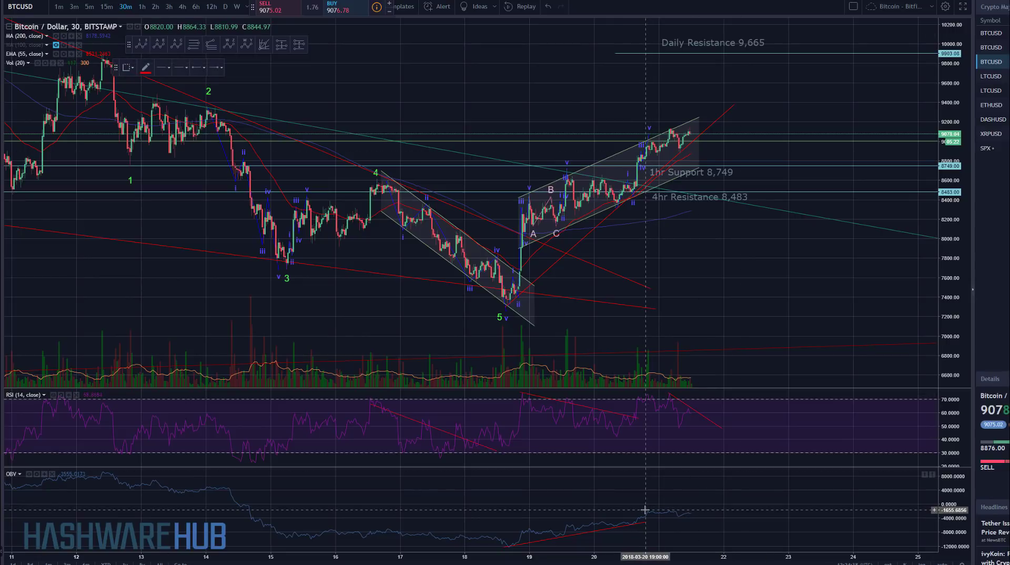
click(645, 510)
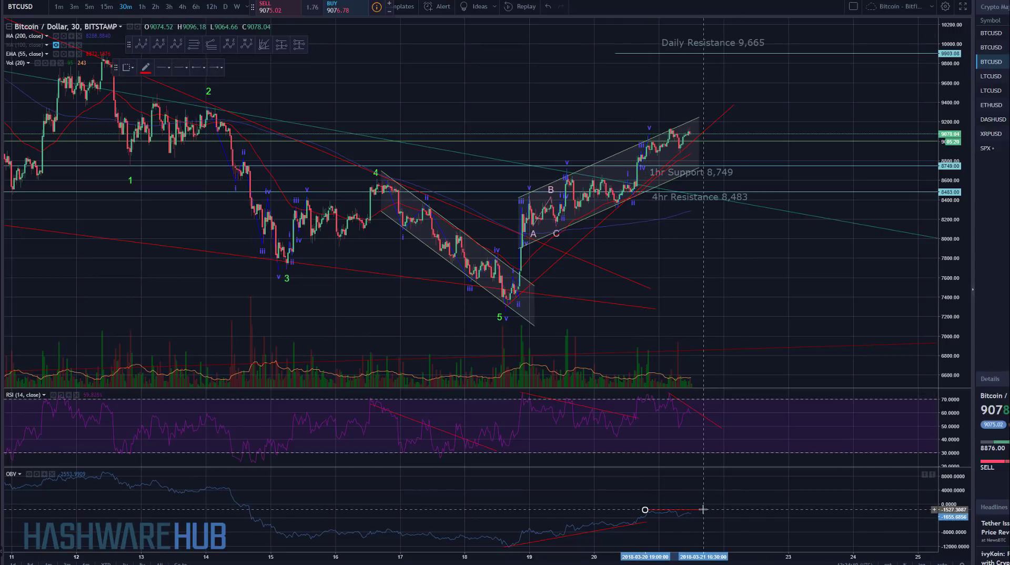
click(703, 510)
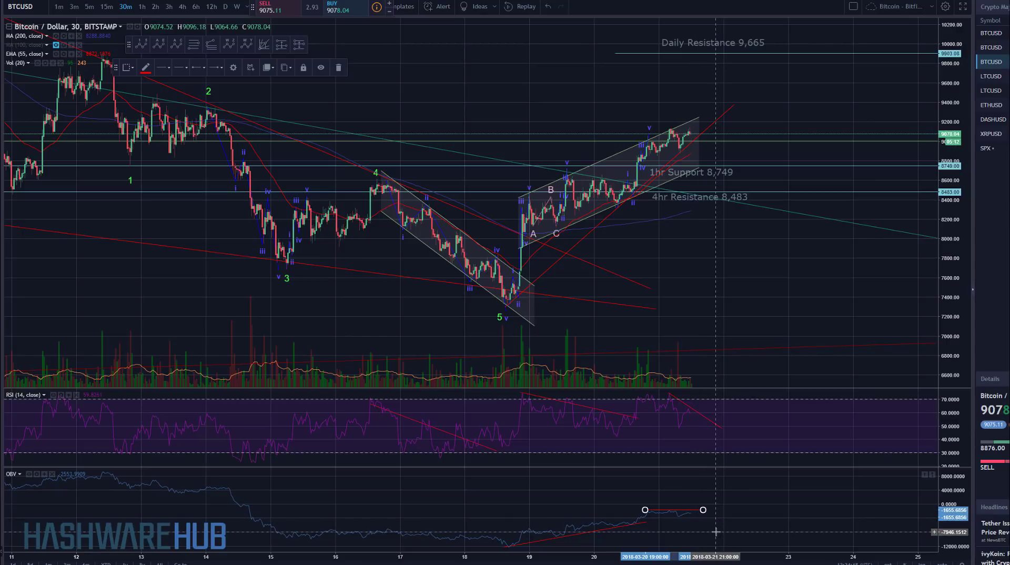
click(656, 520)
drag(656, 520, 696, 513)
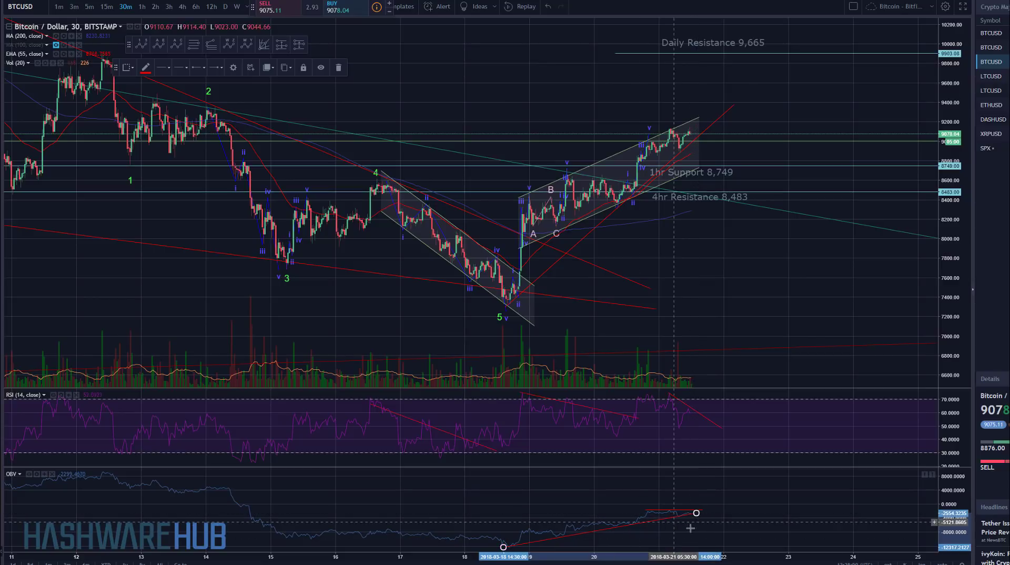
drag(696, 513, 711, 511)
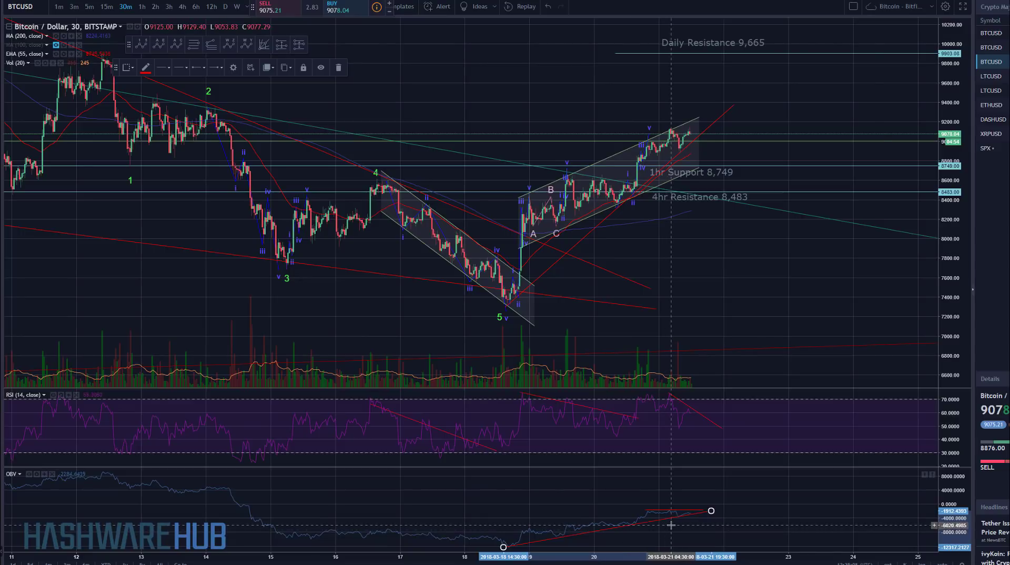
Lower the flat OBV trend line slightly so it rests on the recent OBV highs
scroll(678, 531, up, 5)
drag(385, 530, 593, 547)
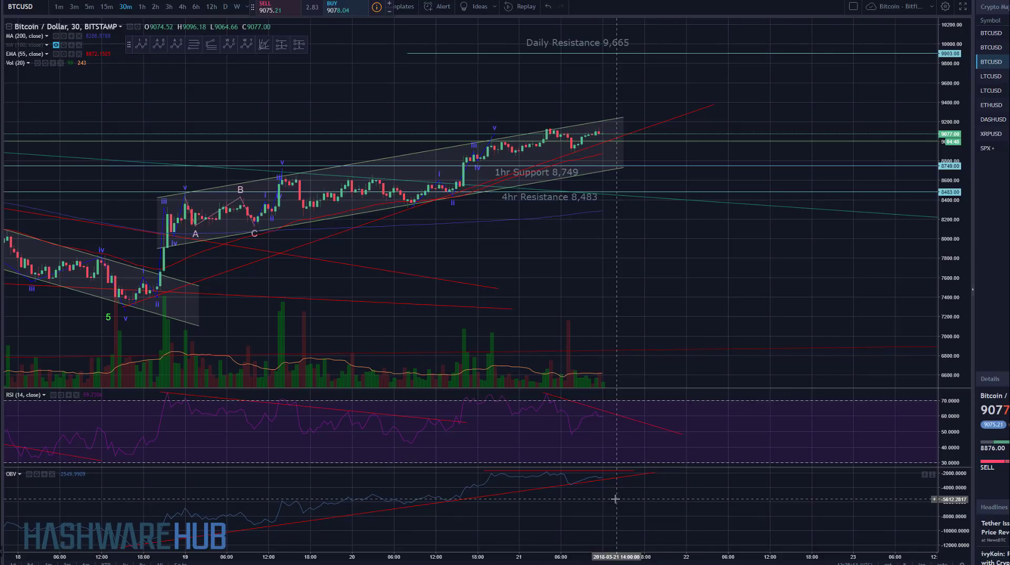
scroll(615, 499, down, 3)
scroll(615, 498, up, 3)
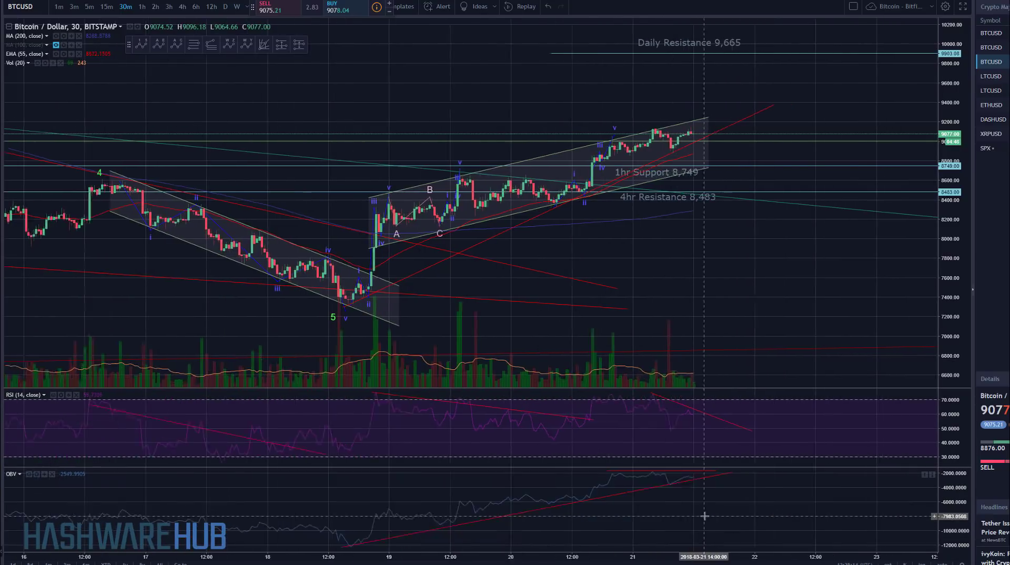
drag(549, 472, 559, 472)
scroll(646, 489, down, 4)
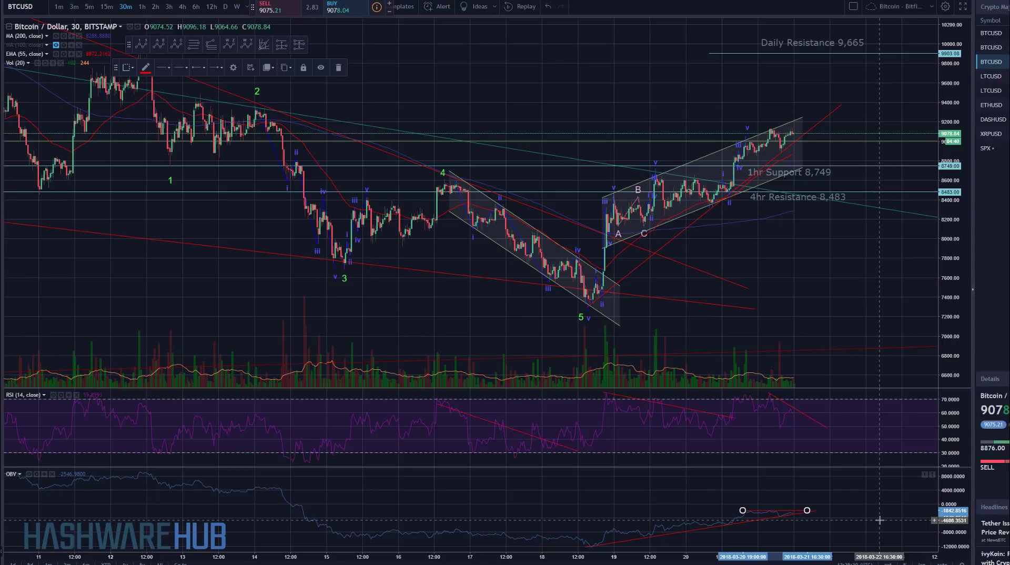
Examine the price action in the rising channel since wave 5, with its wave counts and the support and resistance levels around it
mouse_move(807, 306)
mouse_down()
mouse_move(742, 320)
mouse_move(629, 293)
mouse_up()
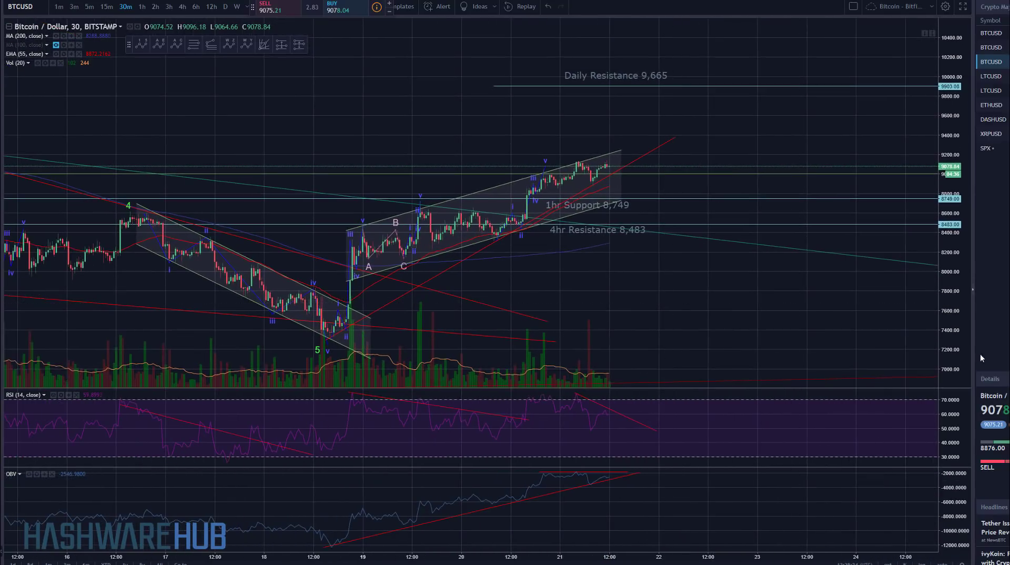
drag(935, 351, 955, 324)
scroll(718, 316, down, 5)
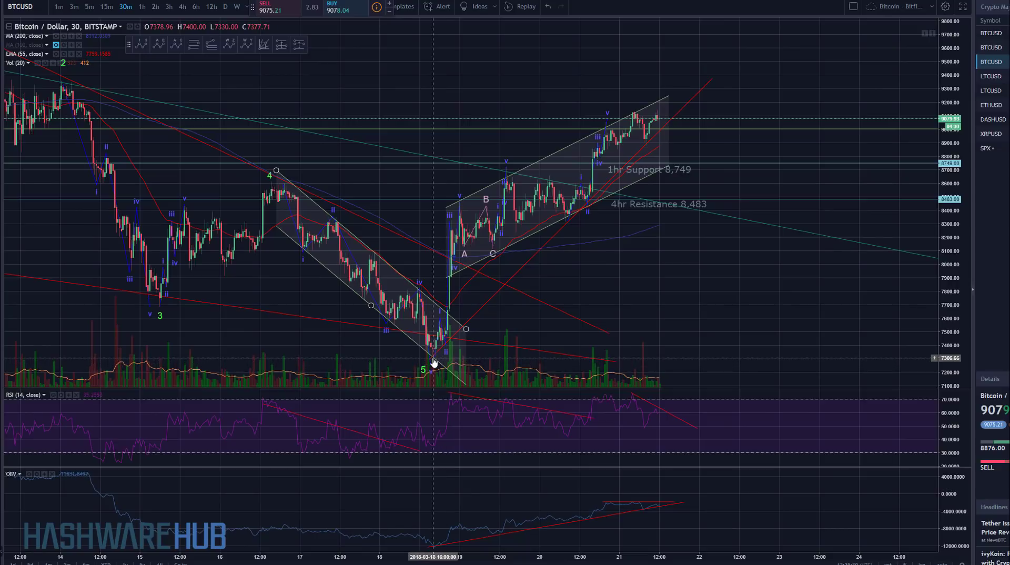
drag(718, 277, 714, 289)
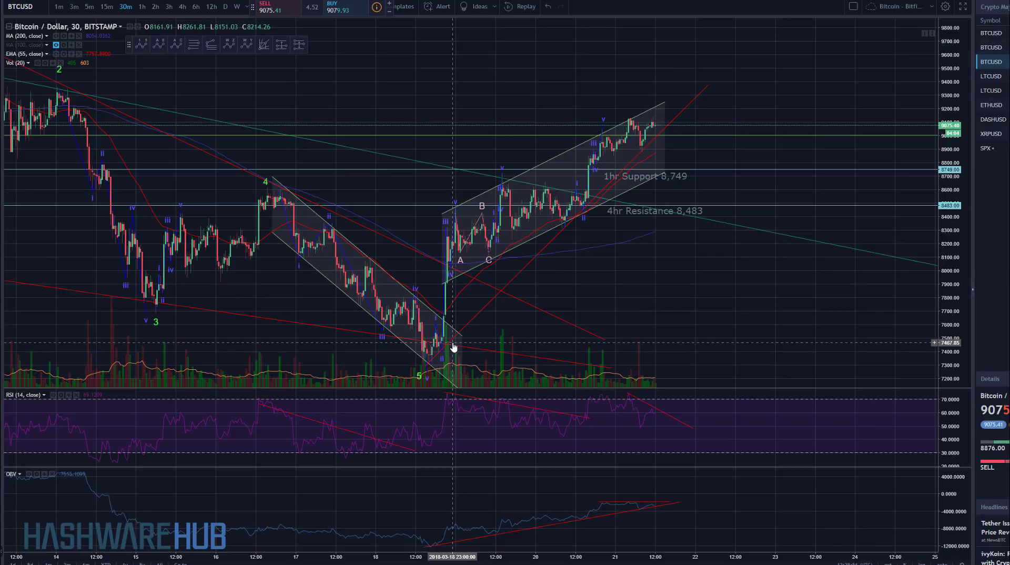
drag(614, 297, 601, 297)
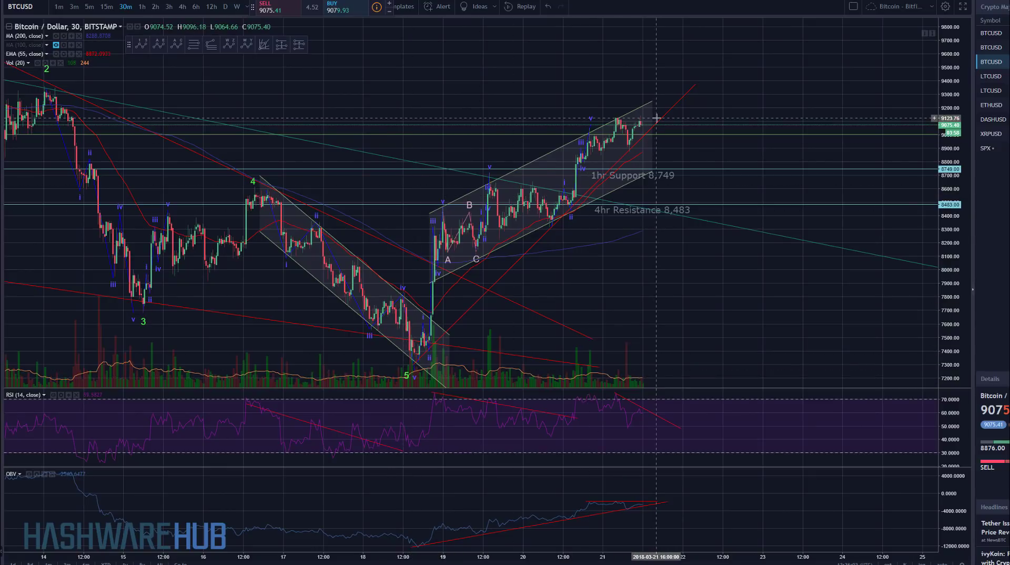
drag(629, 274, 529, 324)
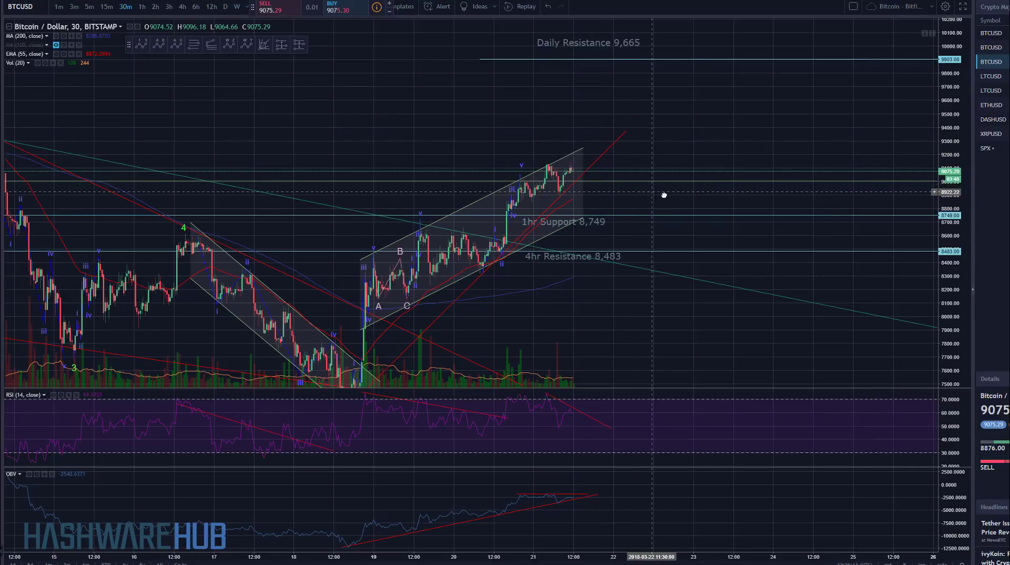
scroll(636, 189, up, 3)
drag(400, 218, 496, 218)
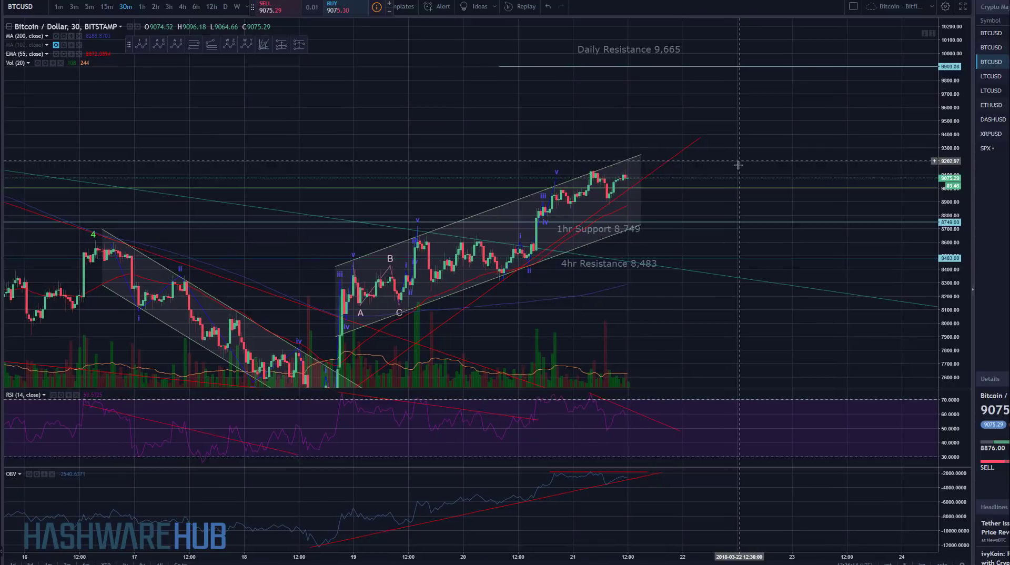
click(555, 194)
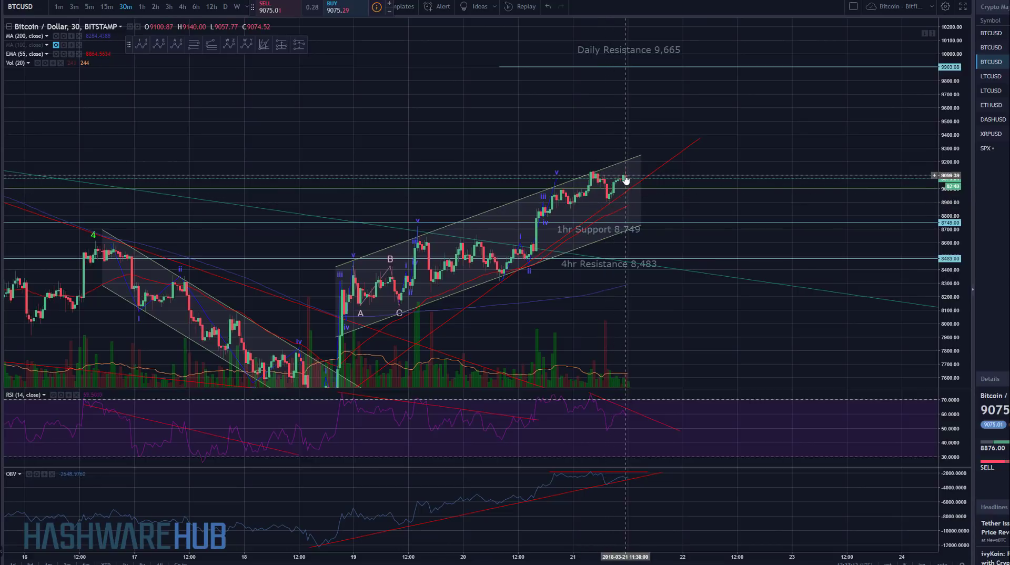
drag(708, 440, 695, 442)
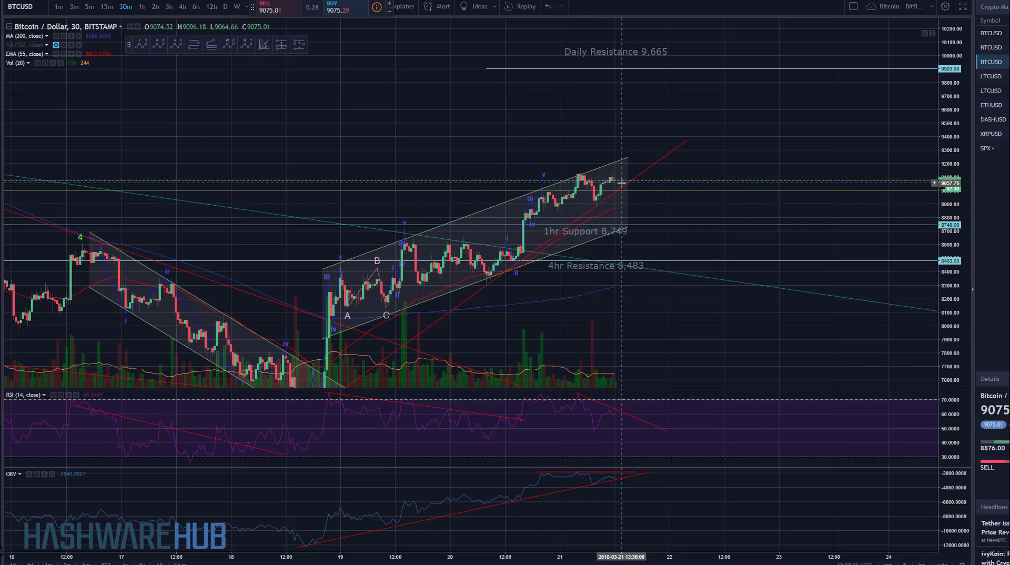
key(Right)
key(Right)
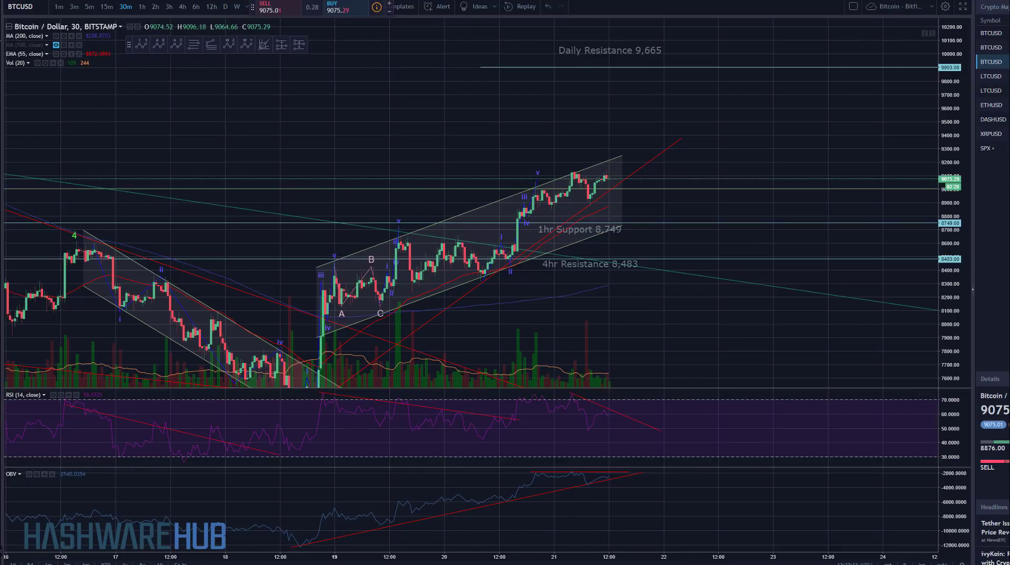
Draw a descending trend line over the latest volume bars, starting from the 21 March volume peak
key(alt+t)
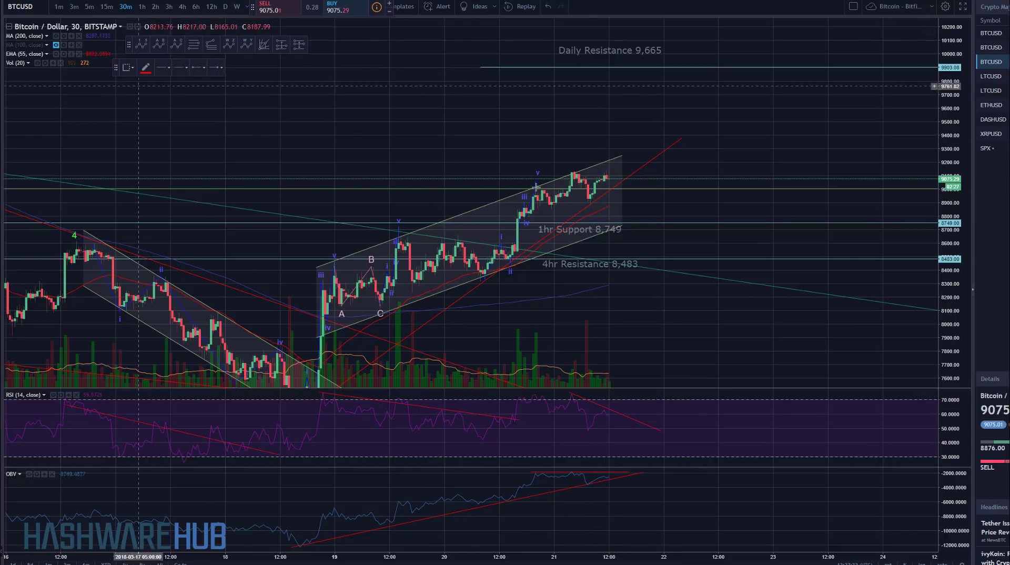
click(587, 365)
click(634, 381)
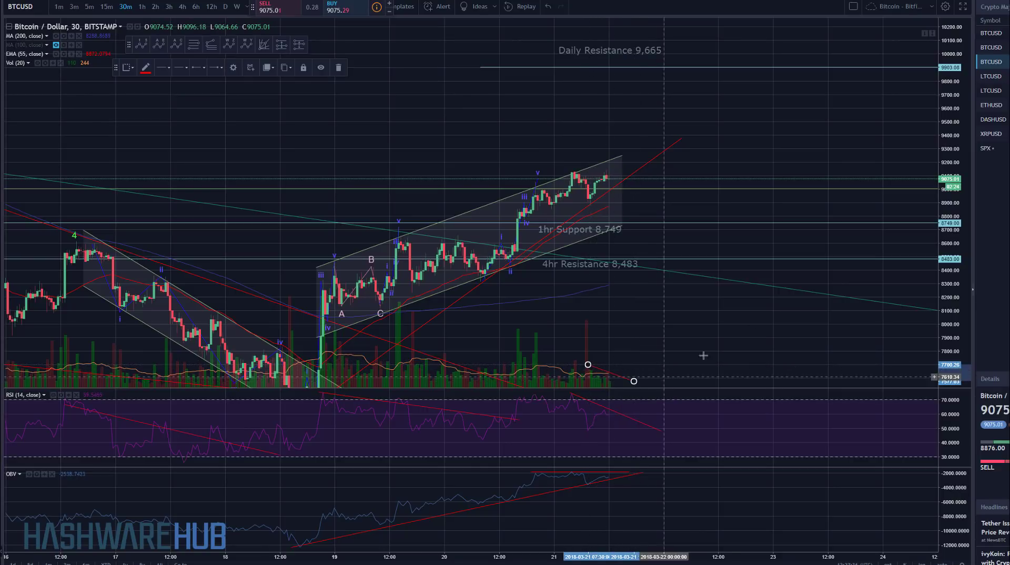
Examine the 12 March price peak and how the current rise compares with the Daily Resistance level
drag(764, 318, 756, 314)
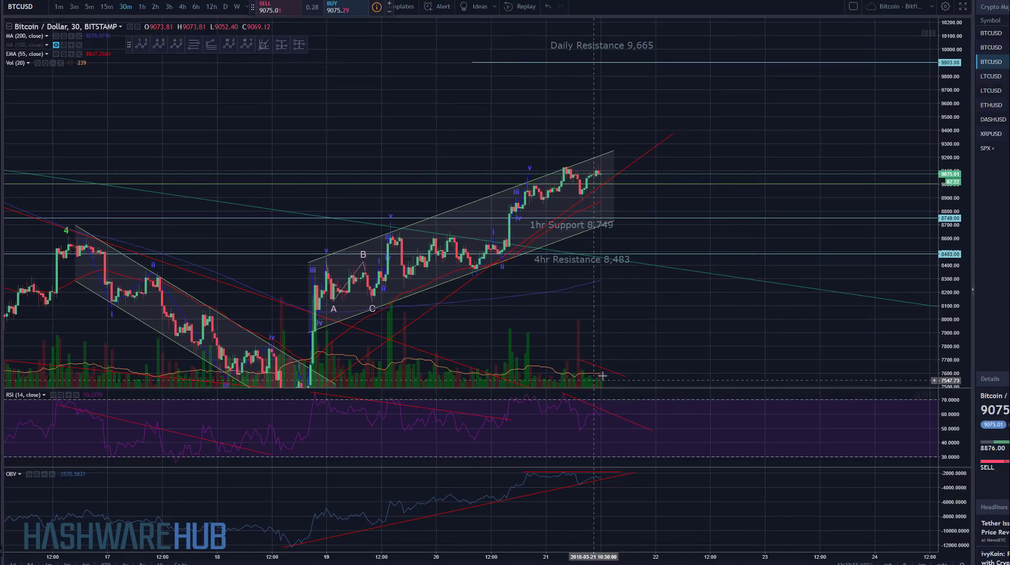
scroll(543, 325, down, 5)
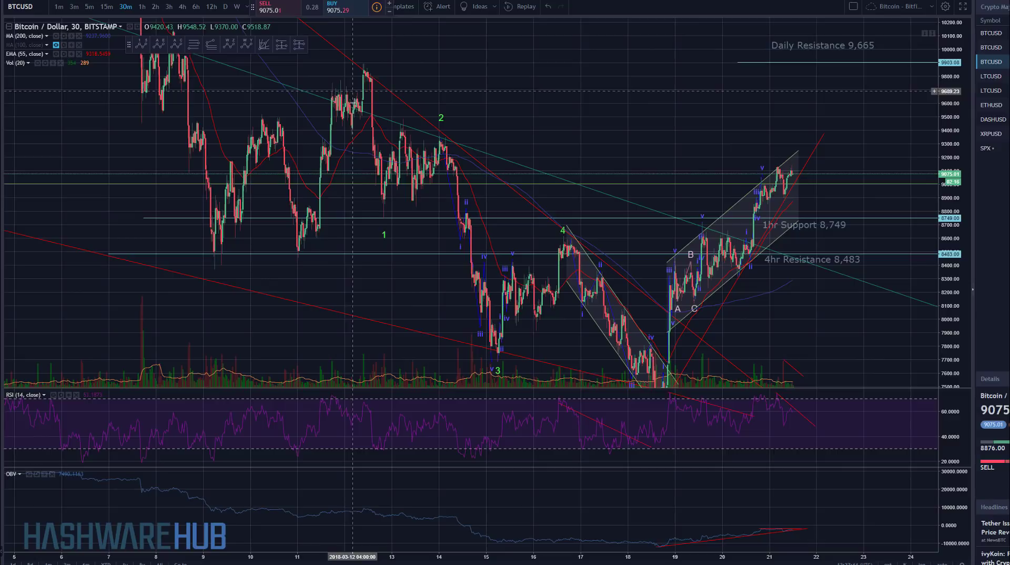
drag(368, 74, 318, 109)
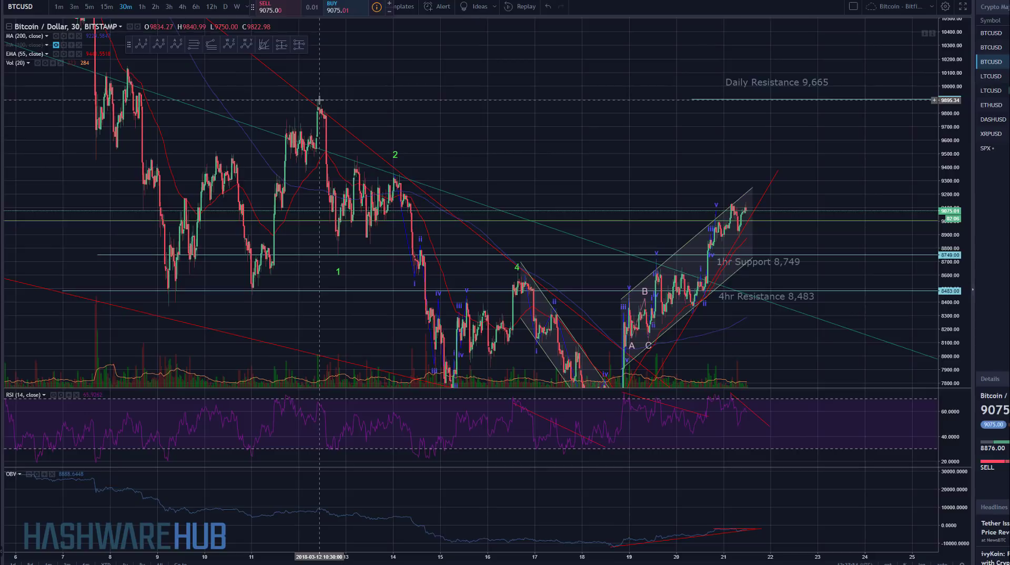
drag(805, 145, 782, 90)
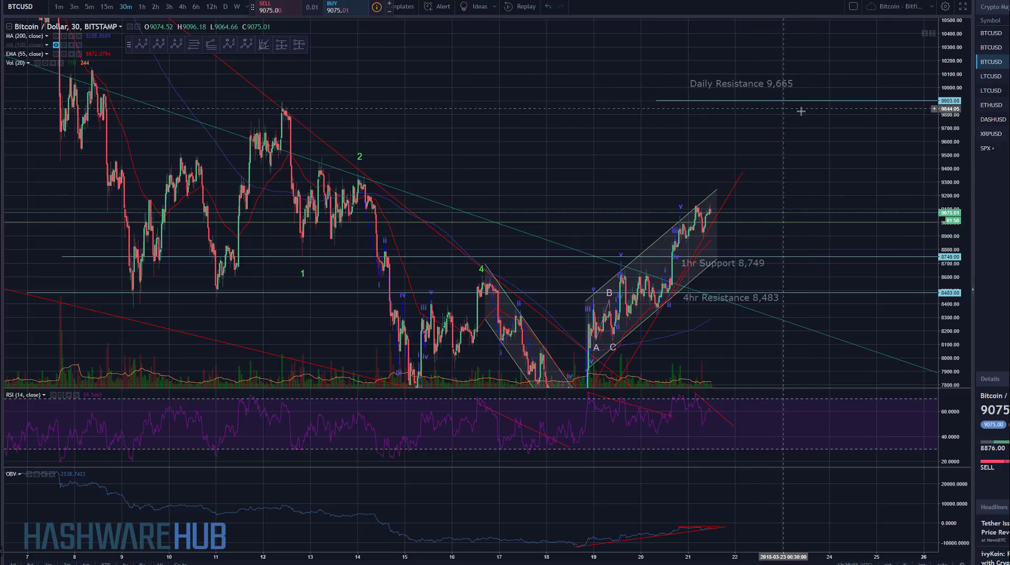
drag(810, 164, 762, 152)
drag(728, 351, 713, 300)
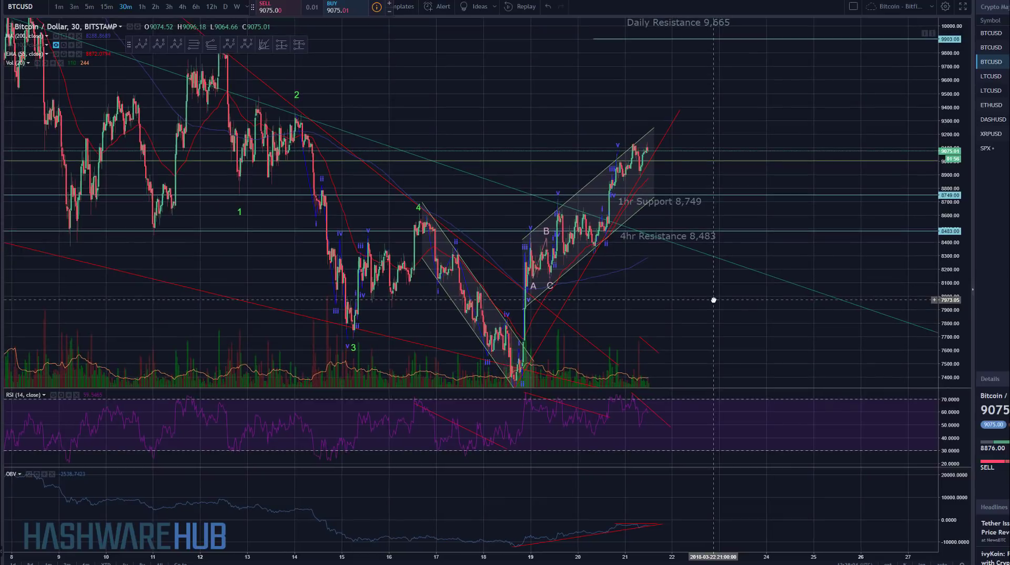
Delete the descending trend line from the latest volume bars
scroll(714, 300, down, 3)
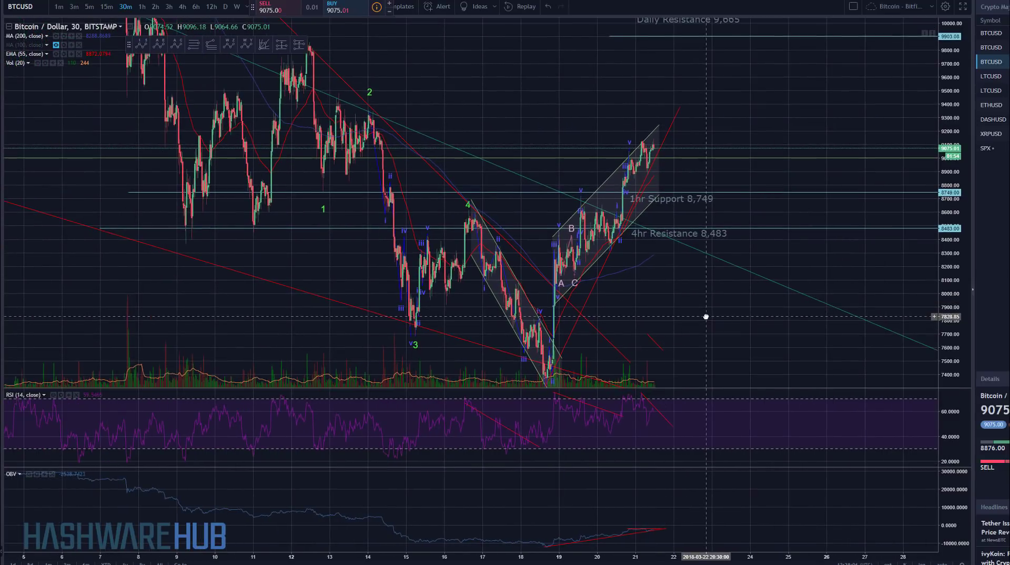
click(657, 344)
key(Delete)
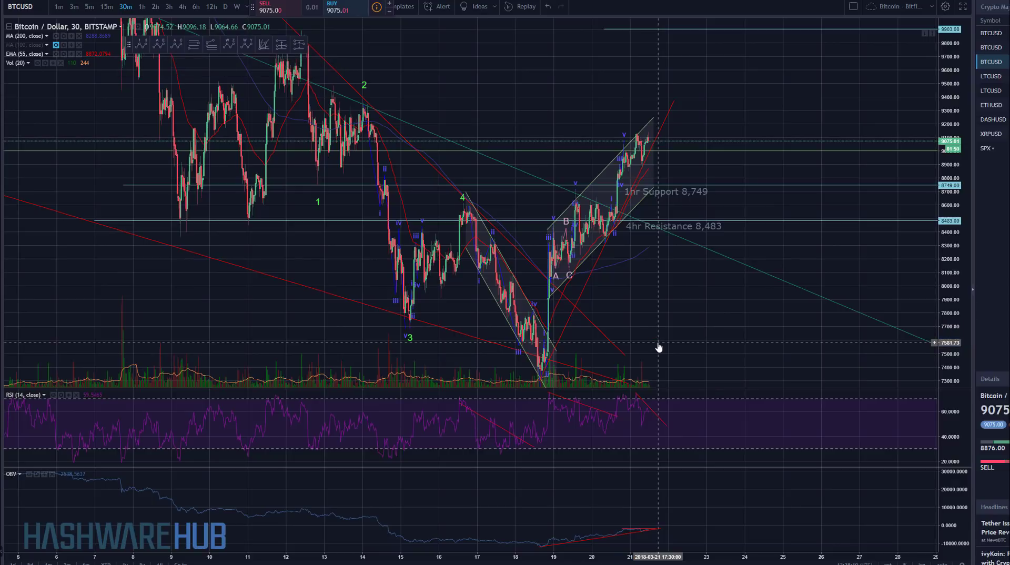
Remove the OBV indicator and add the Laguerre-based RSI from the public indicator library, searching for "lagu"
click(52, 480)
right_click(215, 293)
mouse_move(300, 489)
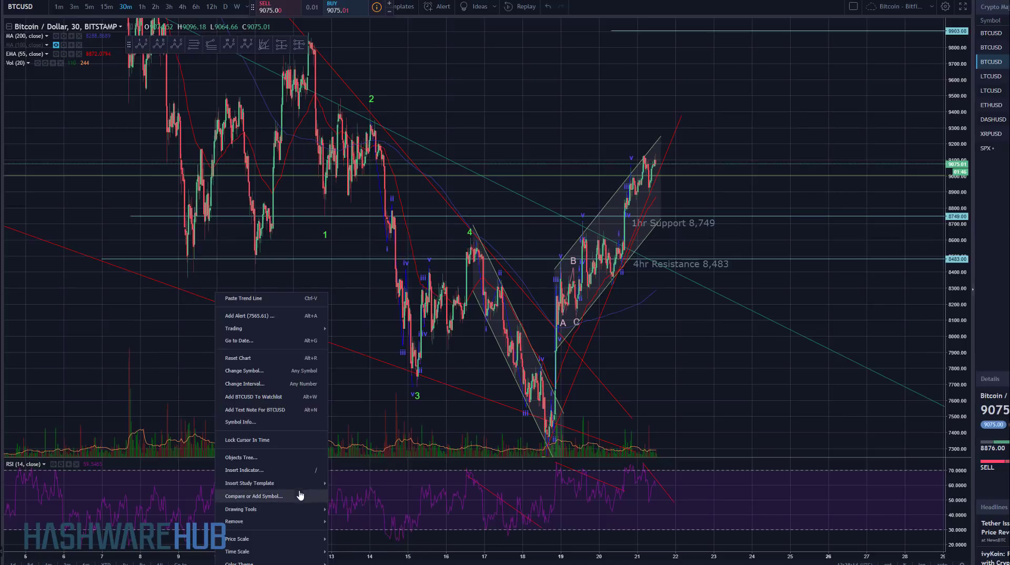
key(slash)
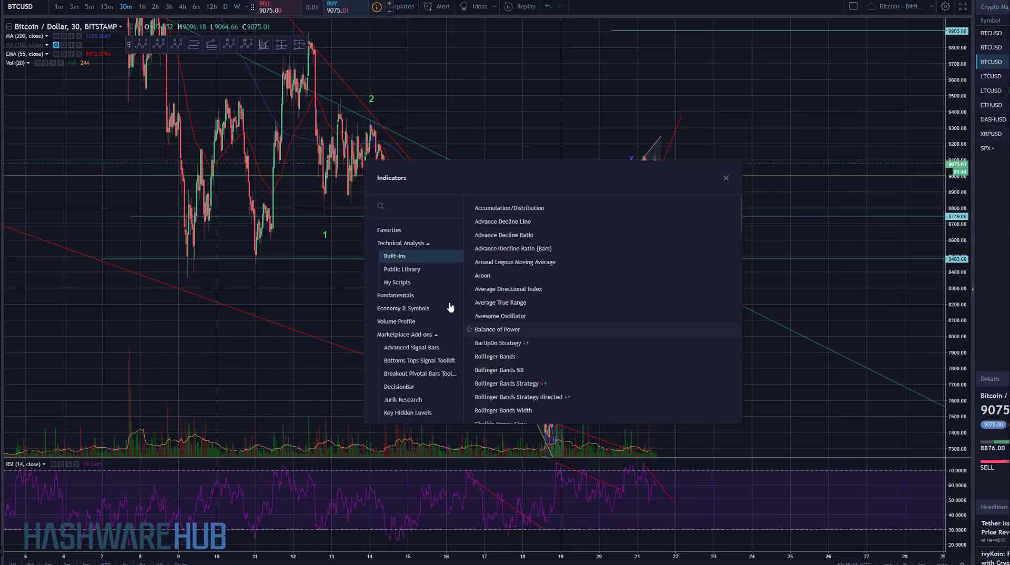
text(lagu)
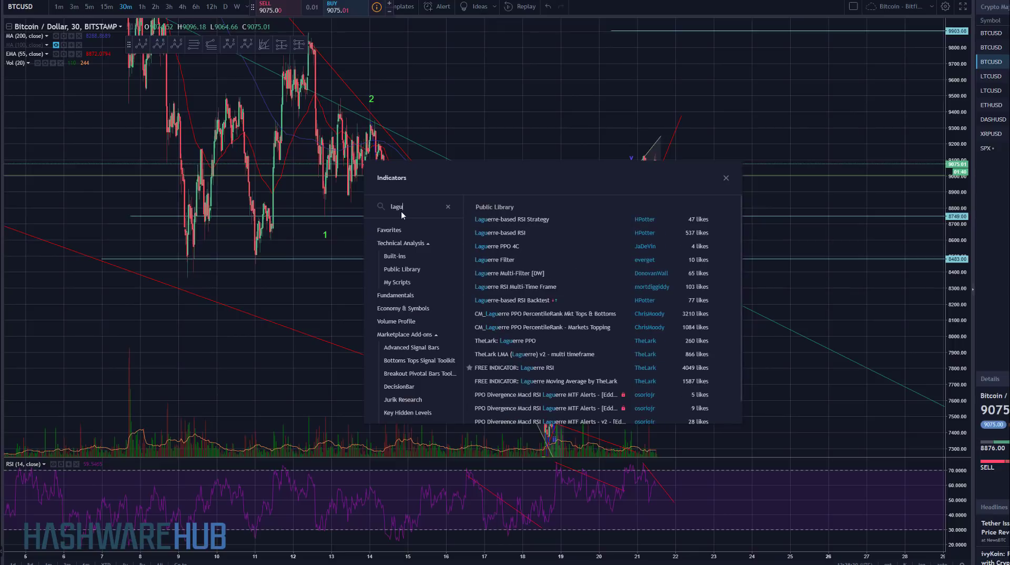
click(509, 233)
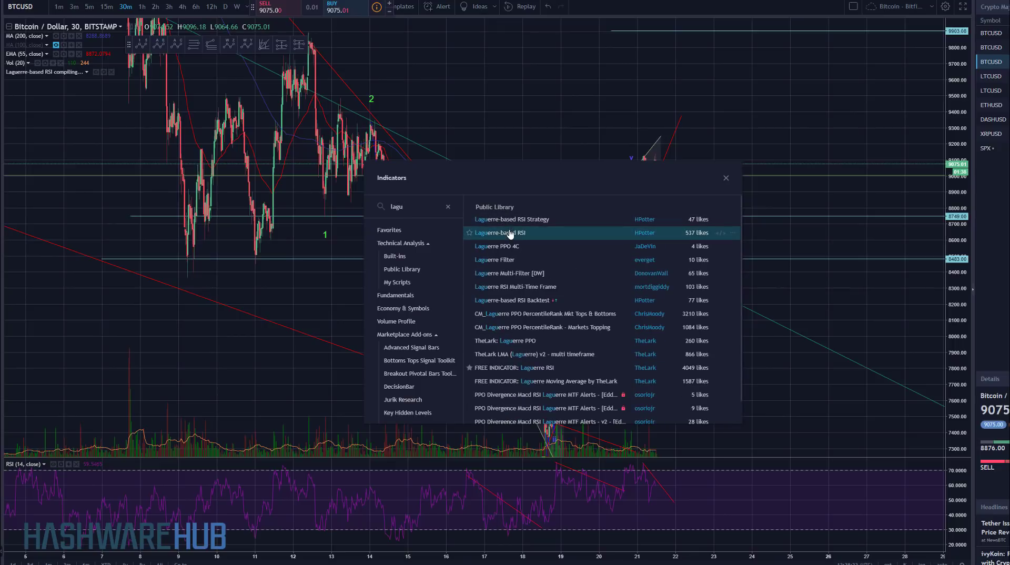
key(Escape)
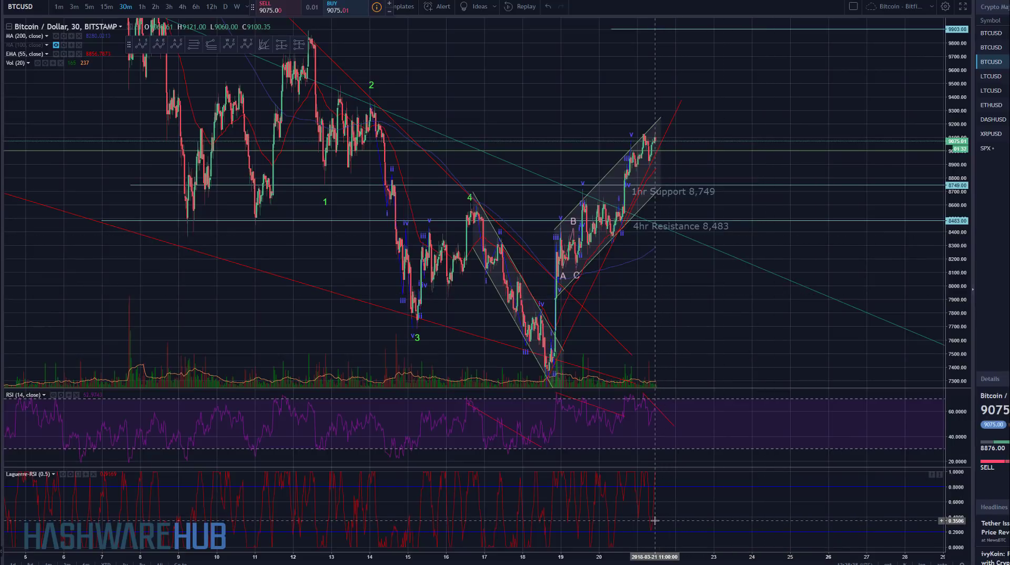
Examine the Laguerre RSI against the latest 30-minute price action and switch the chart to the 1-hour interval
scroll(654, 489, up, 3)
drag(654, 489, 505, 490)
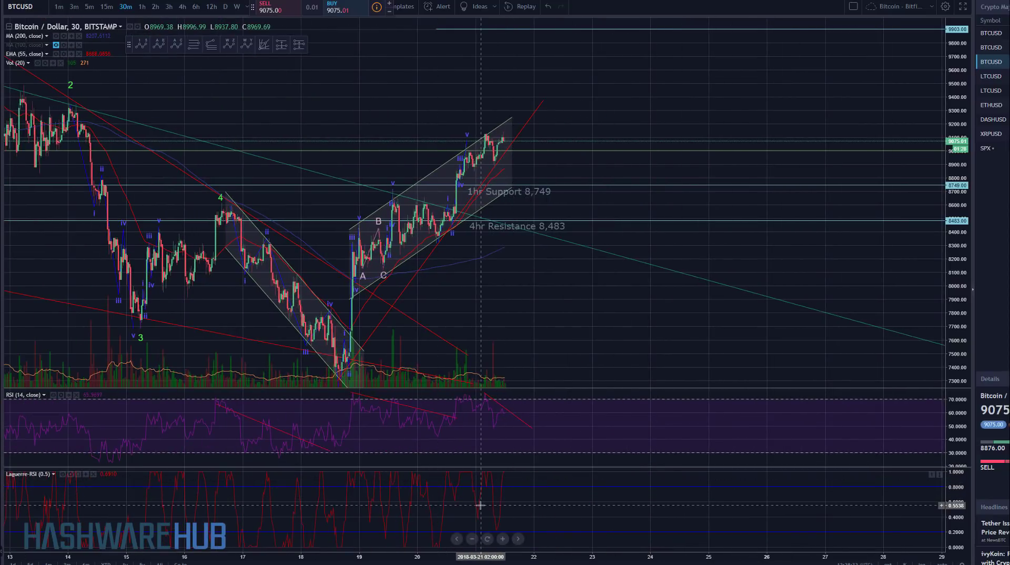
drag(545, 526, 593, 529)
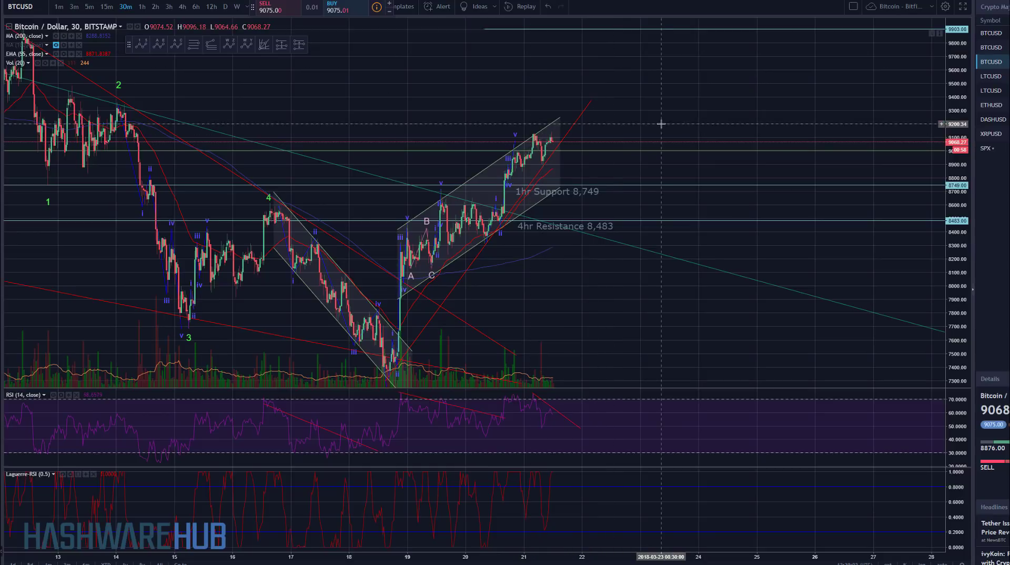
drag(658, 120, 673, 122)
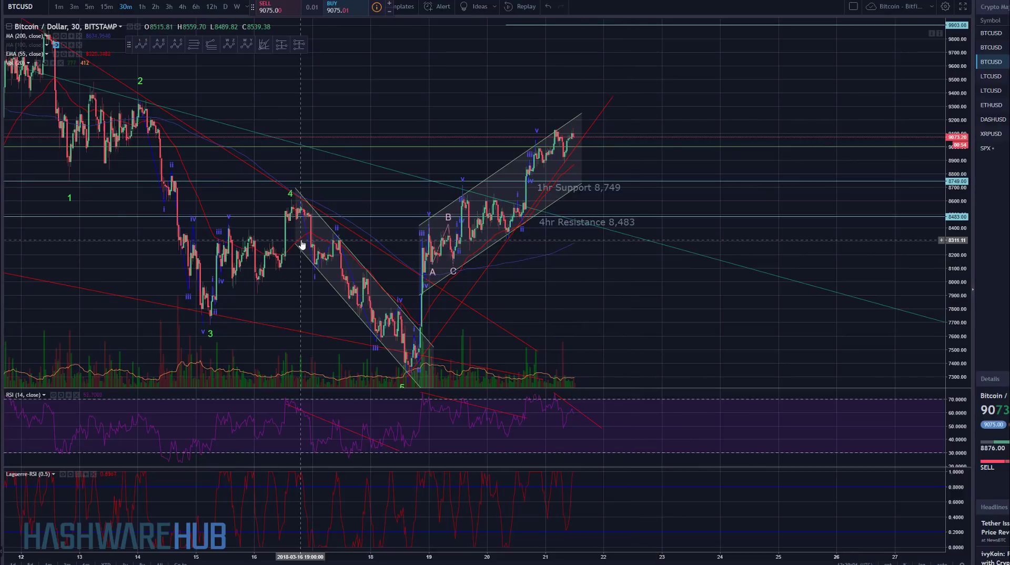
click(142, 7)
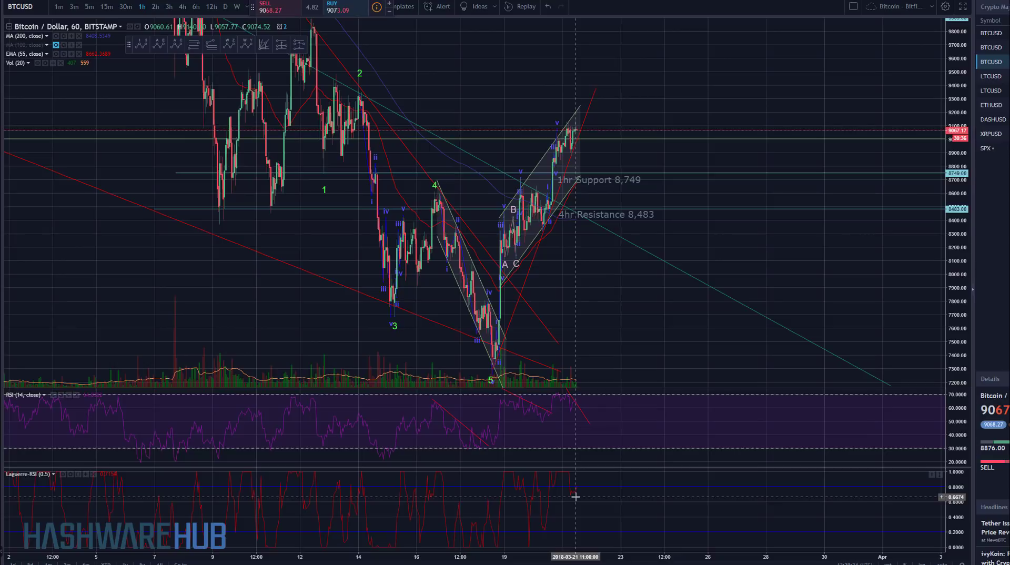
scroll(665, 424, up, 4)
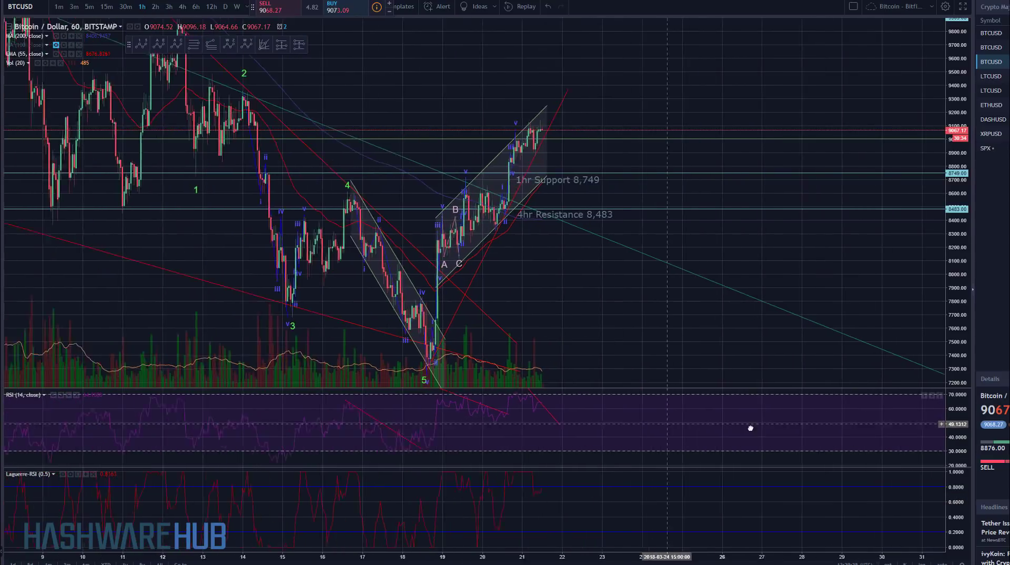
Flatten the latest descending RSI trend line by raising its end point to follow the recent lower RSI peak
click(642, 424)
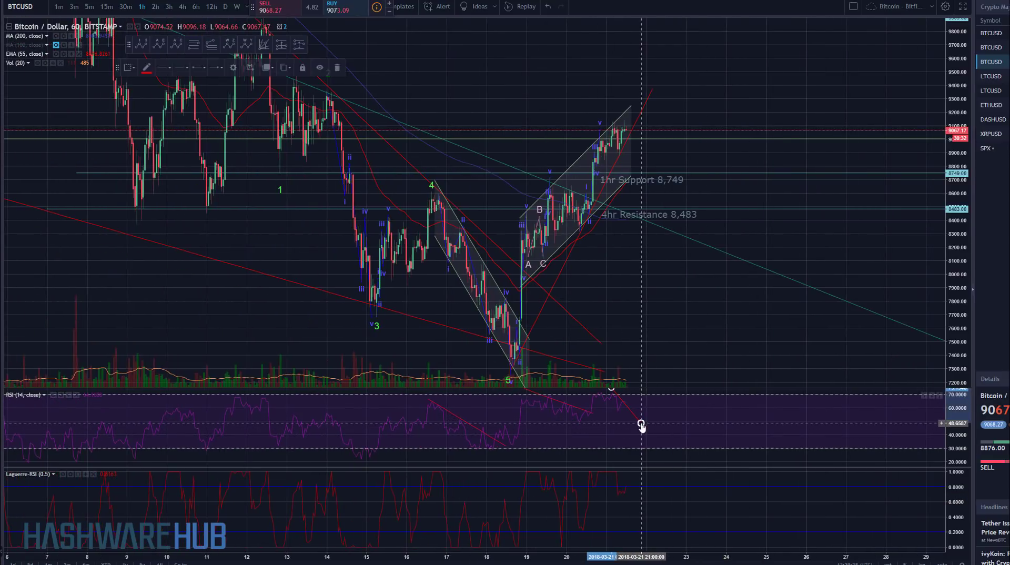
drag(642, 424, 644, 403)
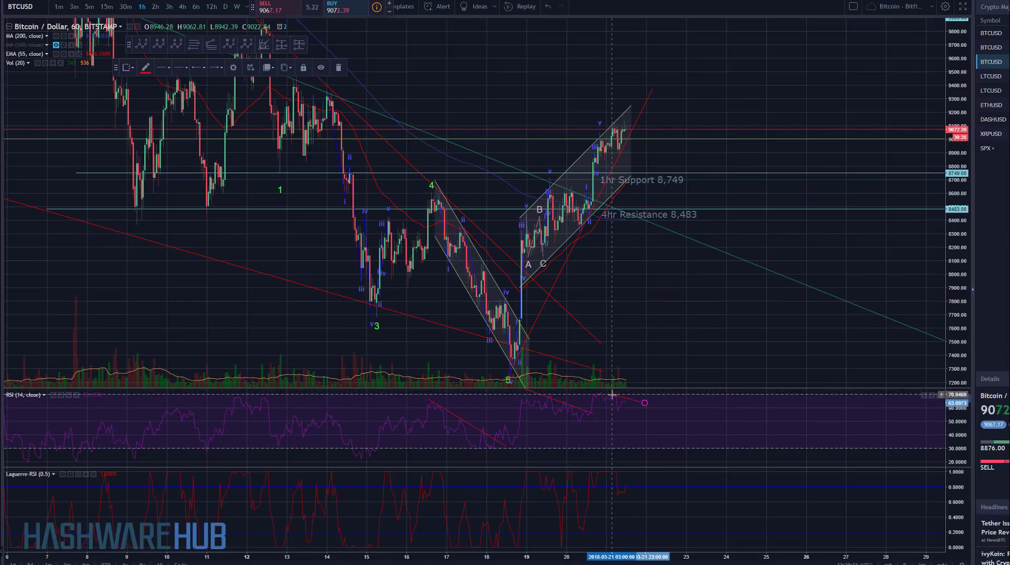
drag(647, 416, 640, 417)
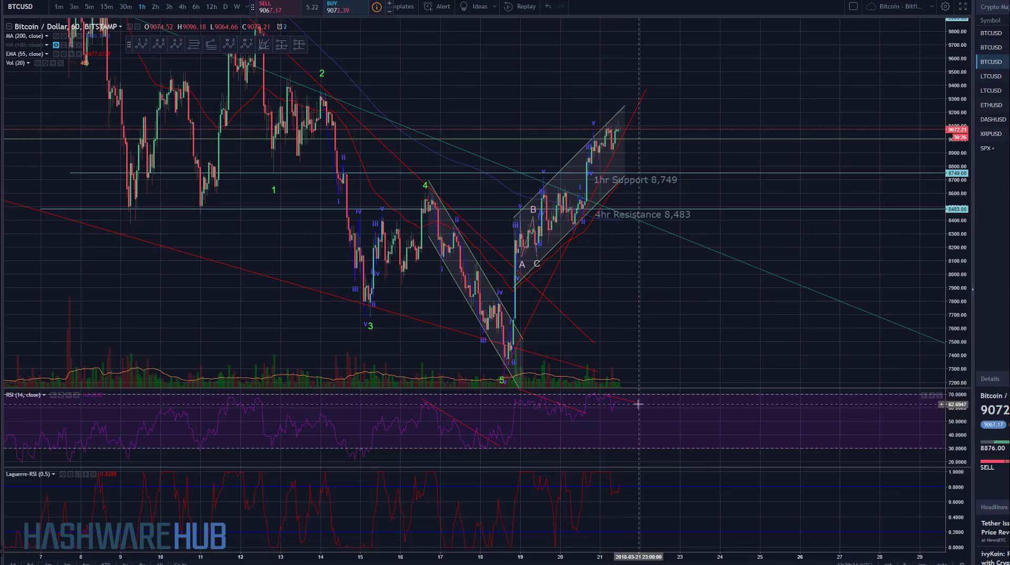
click(638, 405)
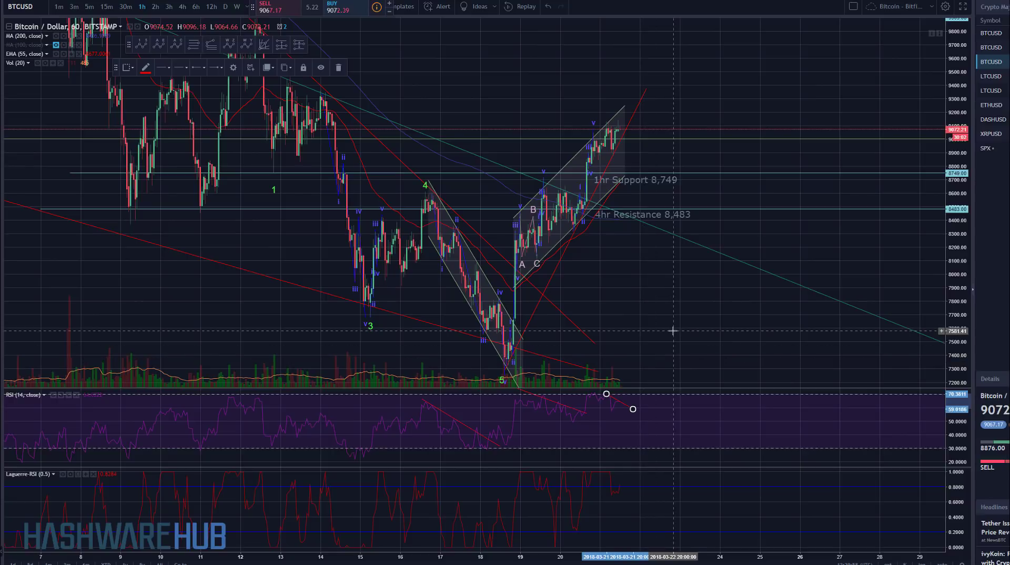
Examine the 1-hour price action in the rising channel, its latest wave count, and the support and resistance levels around it
drag(673, 330, 680, 334)
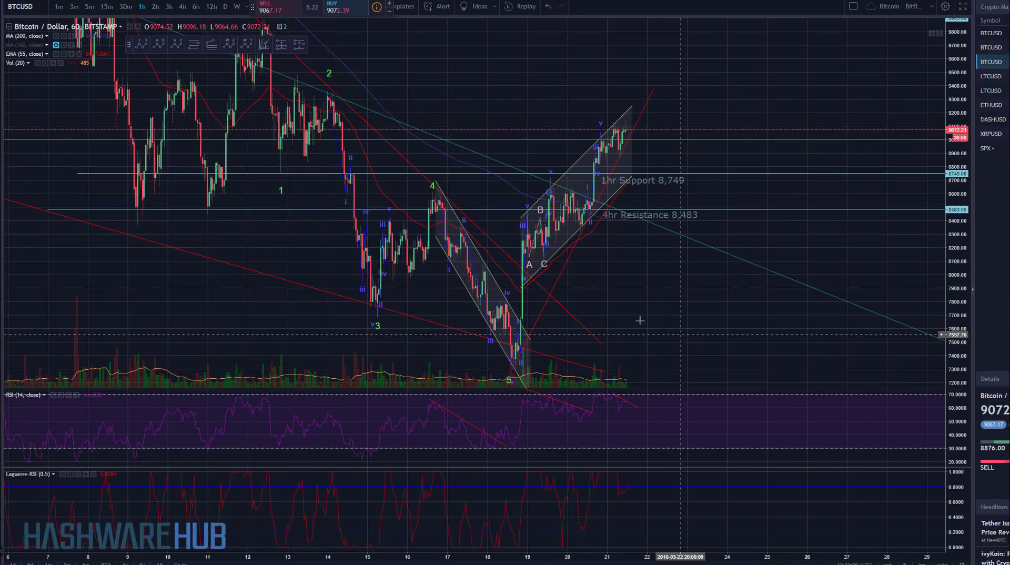
scroll(604, 271, right, 1)
drag(953, 261, 665, 286)
scroll(597, 259, up, 5)
drag(277, 268, 965, 279)
drag(800, 248, 658, 262)
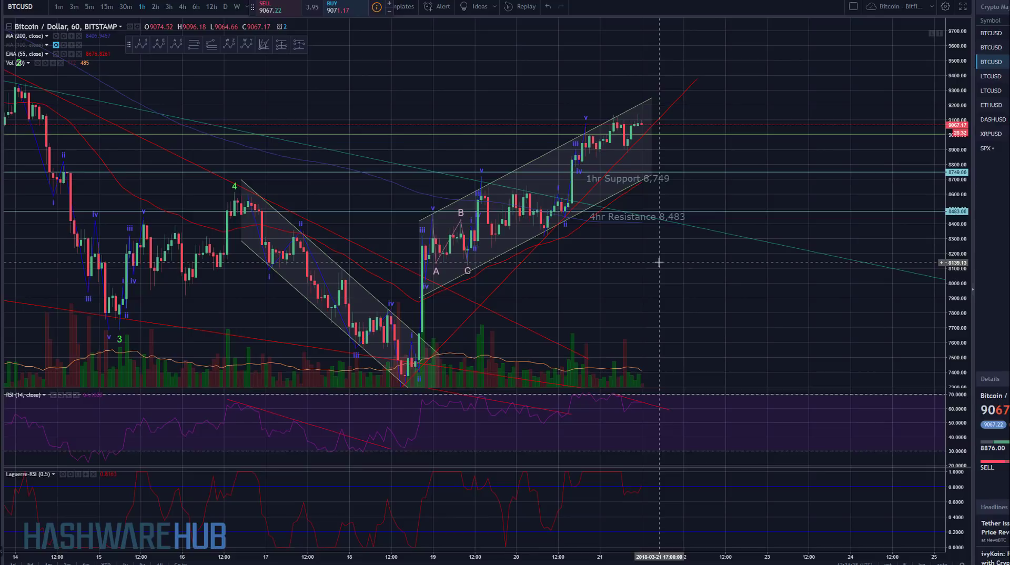
drag(658, 262, 624, 264)
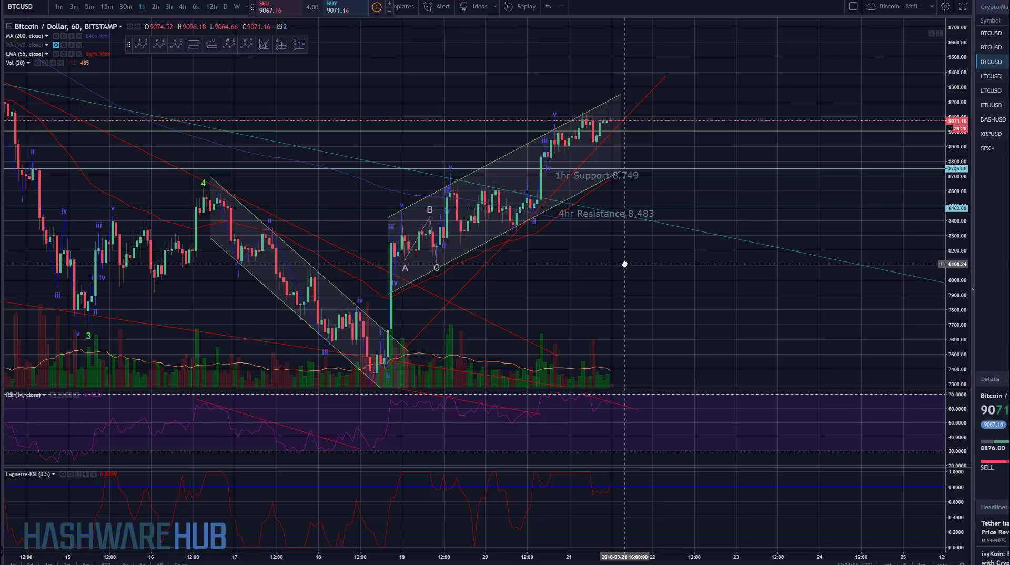
drag(627, 287, 625, 292)
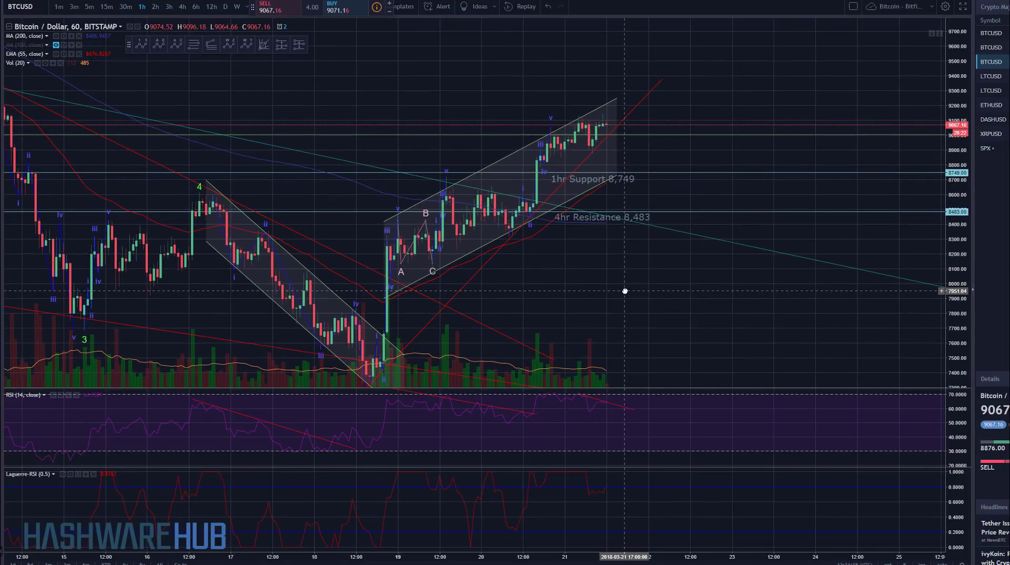
drag(625, 291, 686, 171)
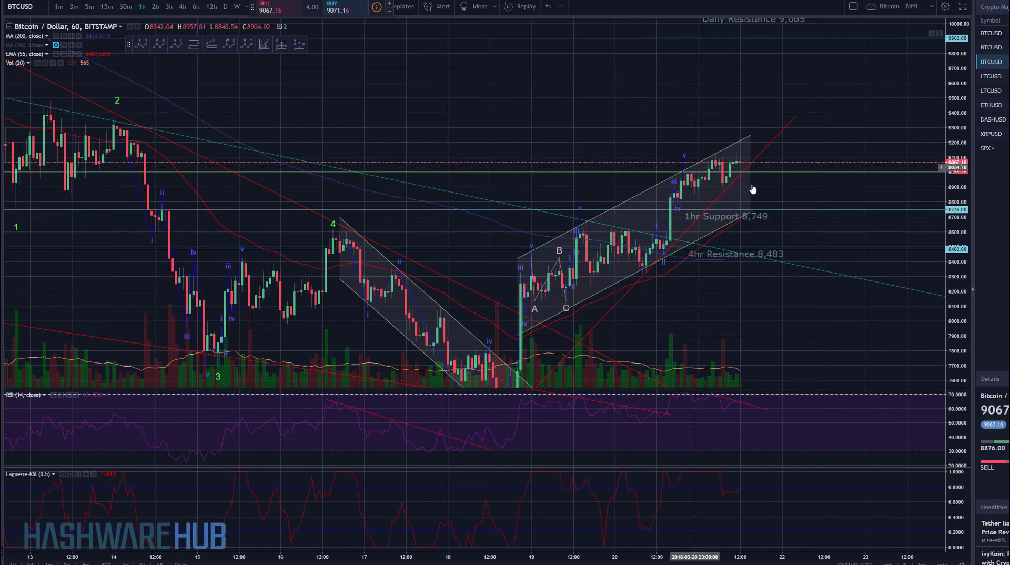
drag(739, 188, 591, 319)
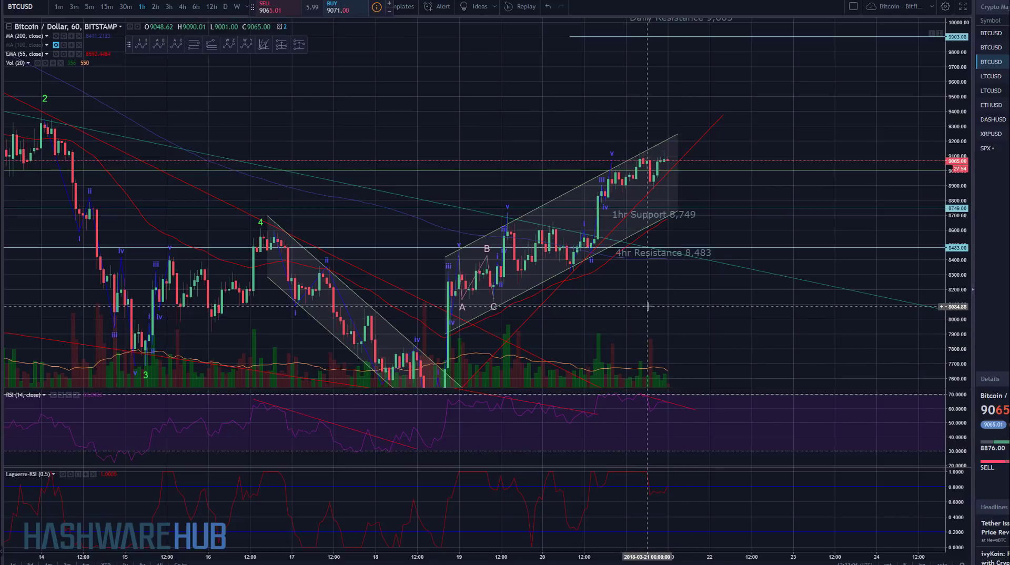
click(613, 165)
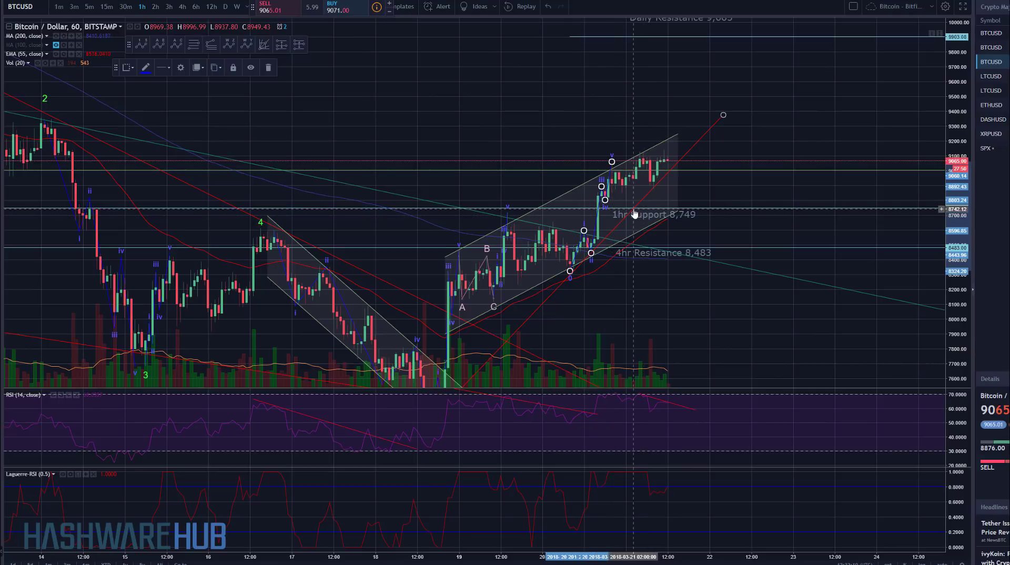
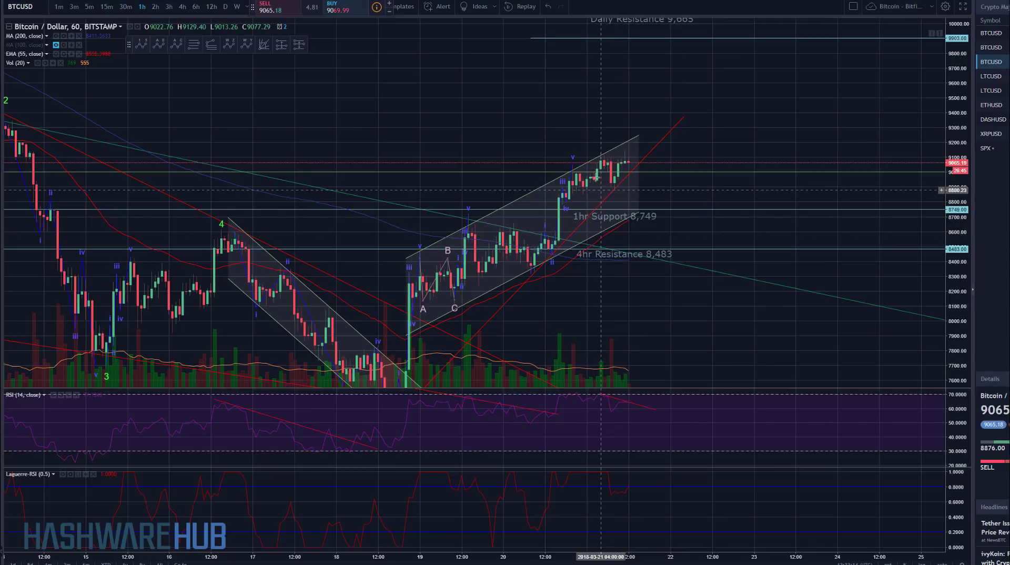
click(574, 168)
click(605, 159)
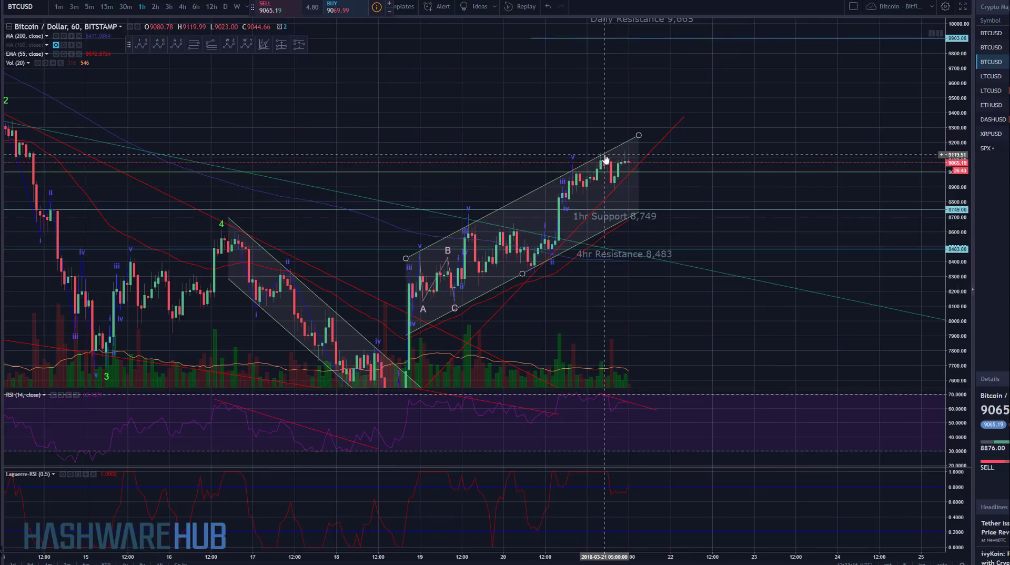
drag(641, 297, 638, 296)
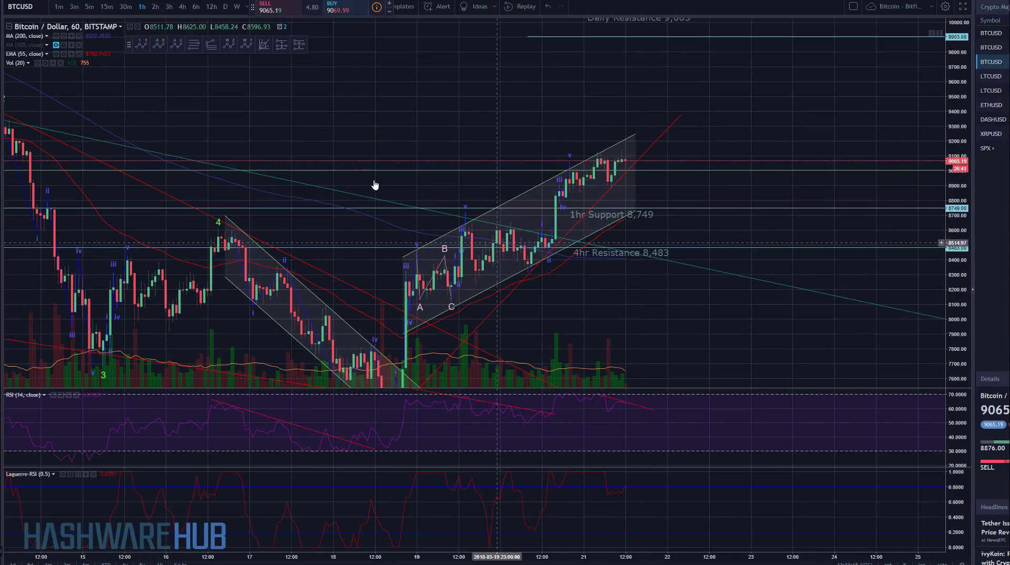
Draw a trend-based Fibonacci extension from the 20 March low through the wave i high, projected from the wave ii low level
click(215, 47)
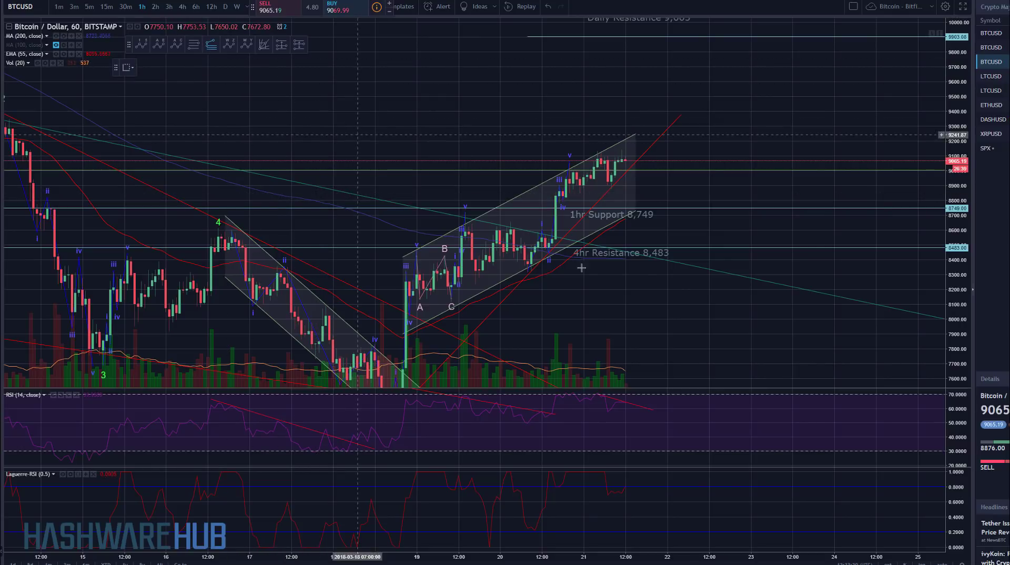
click(527, 271)
click(541, 228)
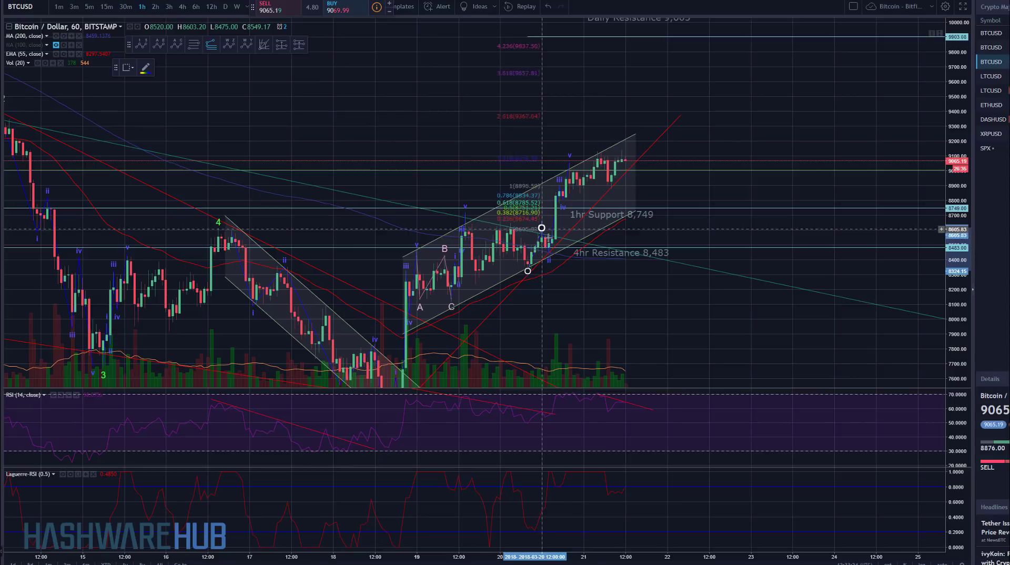
click(668, 251)
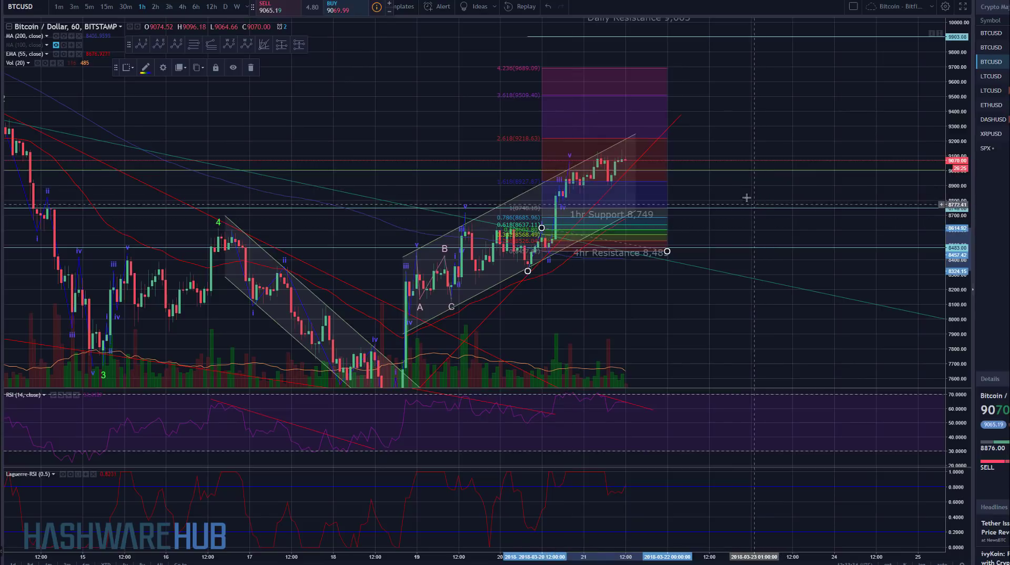
Move wave v of the latest impulse count to the 21 March peak near 9,120 and wave iv to about 8,778
drag(745, 208, 741, 301)
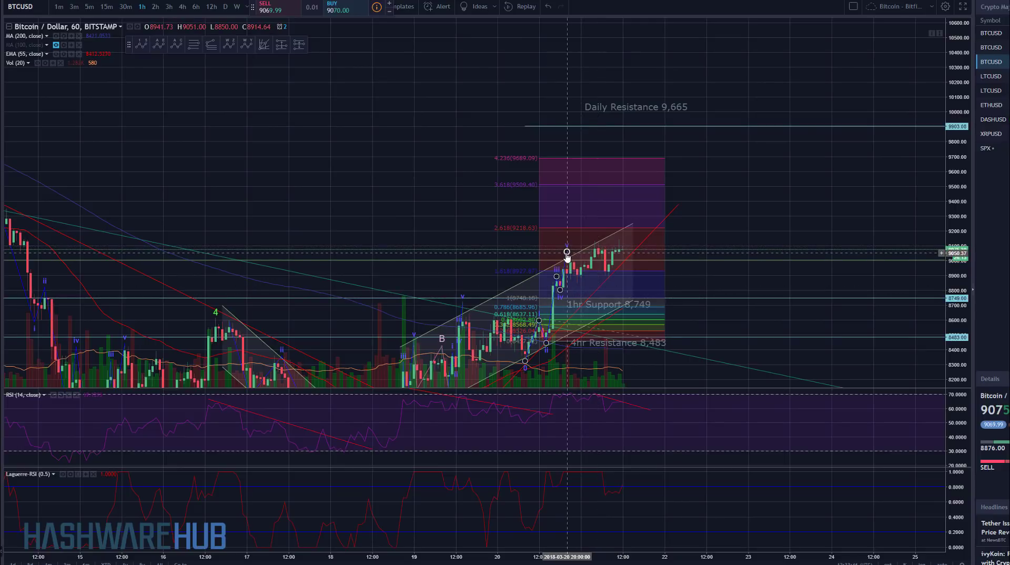
click(588, 247)
drag(588, 246, 595, 243)
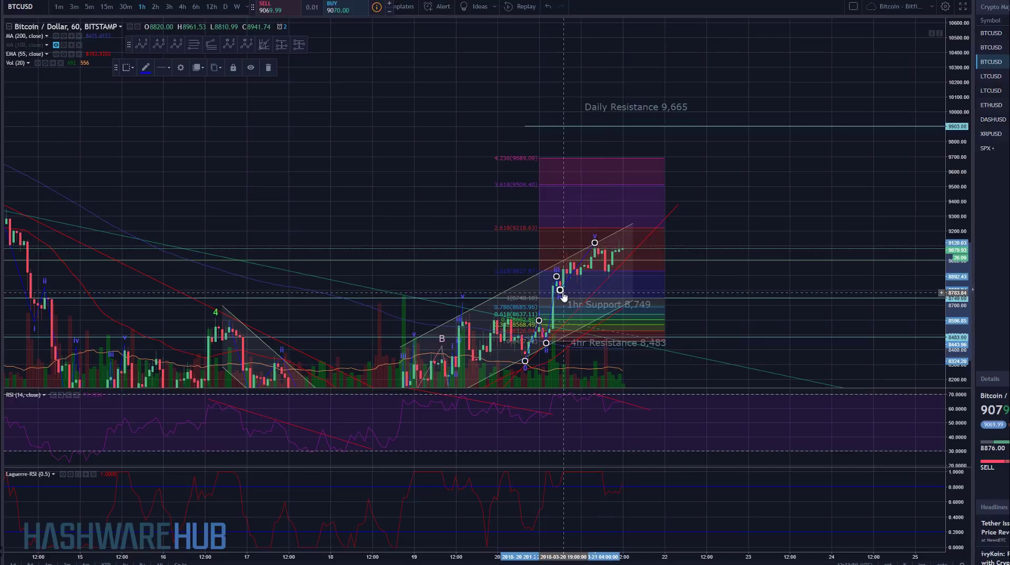
drag(562, 297, 560, 294)
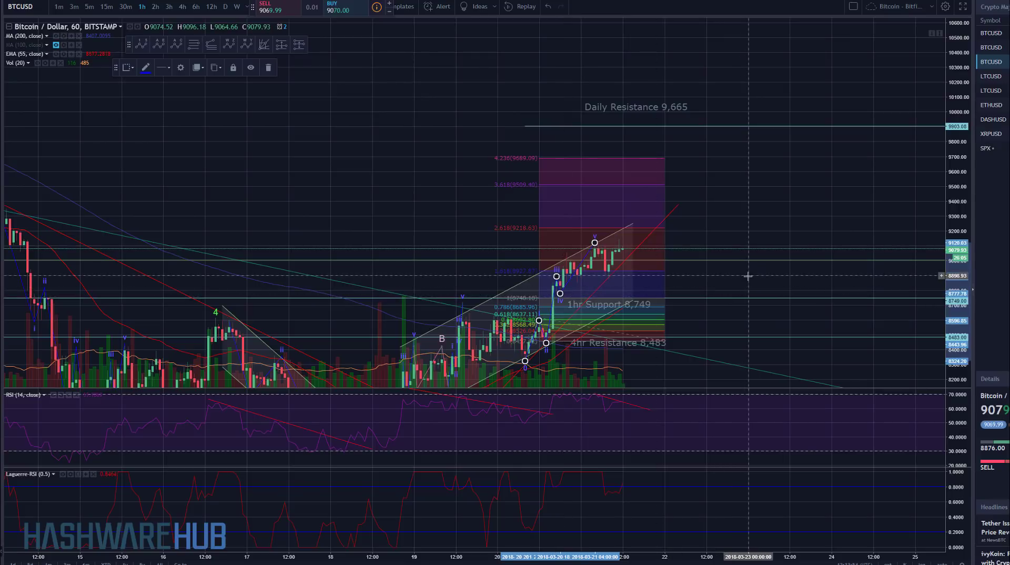
Delete the Fibonacci extension drawn over the latest impulse wave
drag(724, 277, 705, 276)
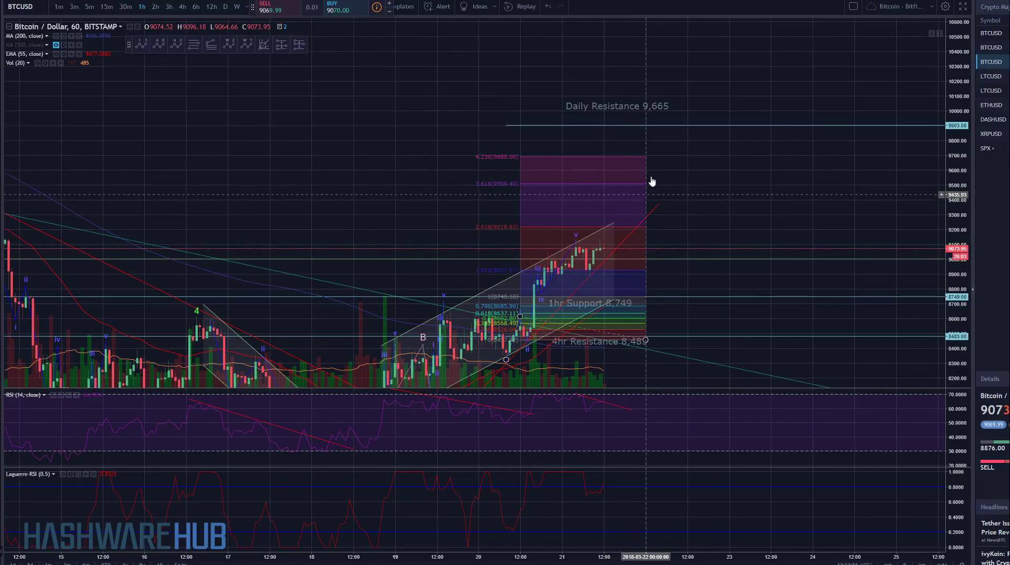
click(646, 159)
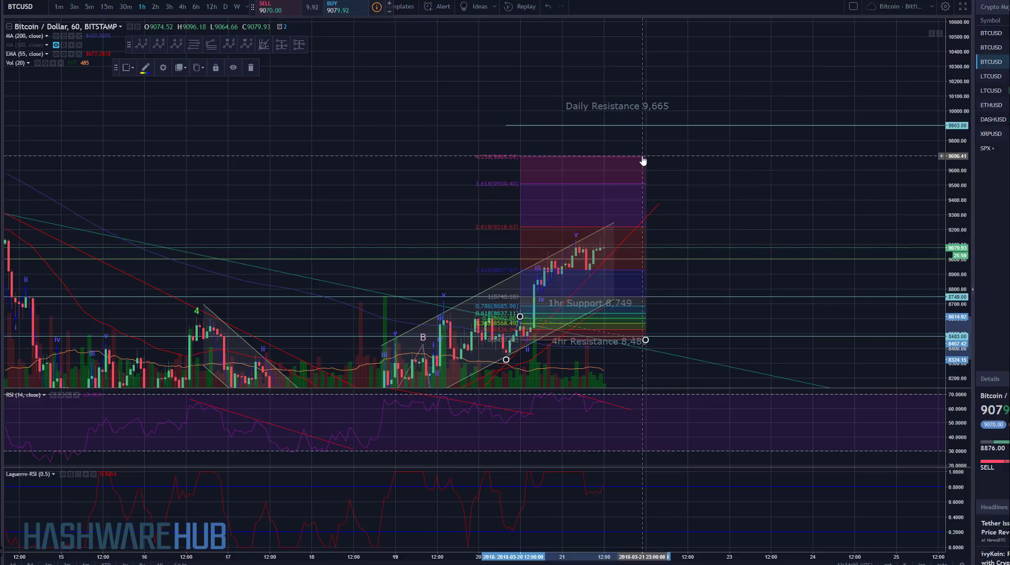
key(Delete)
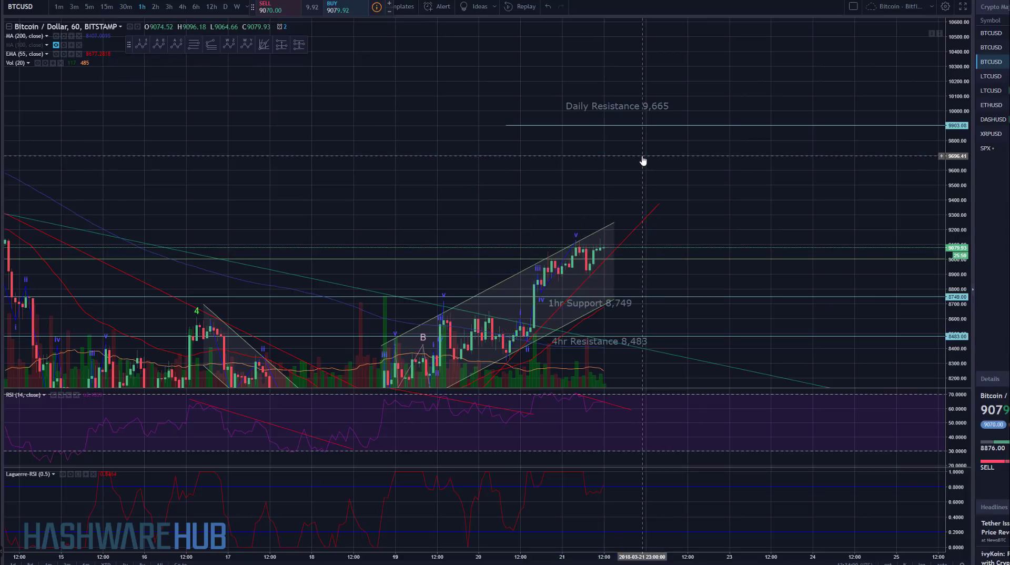
Switch the chart to the 15-minute interval and examine the latest candles inside the rising channel
click(105, 7)
drag(383, 176, 637, 293)
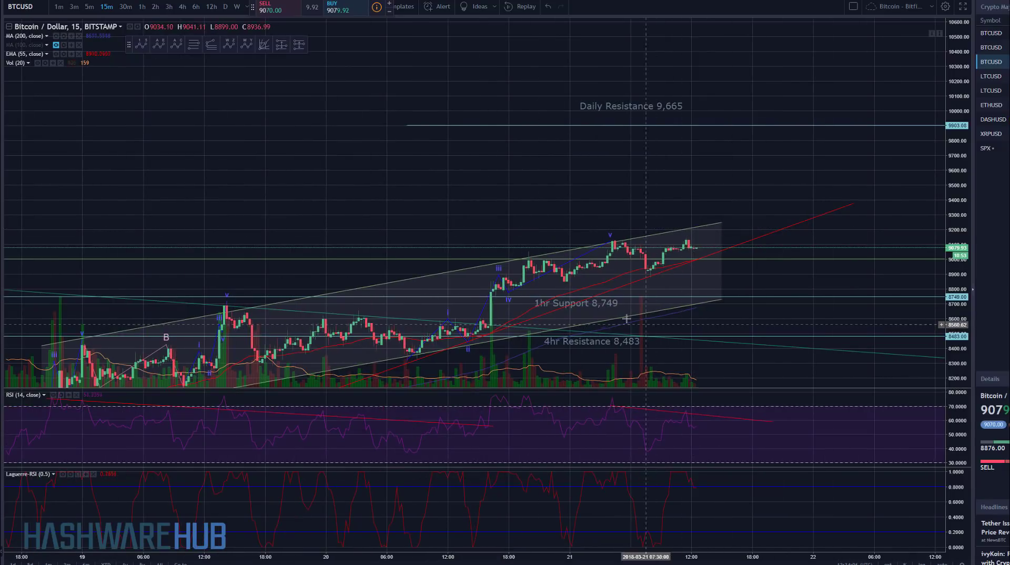
scroll(628, 319, down, 1)
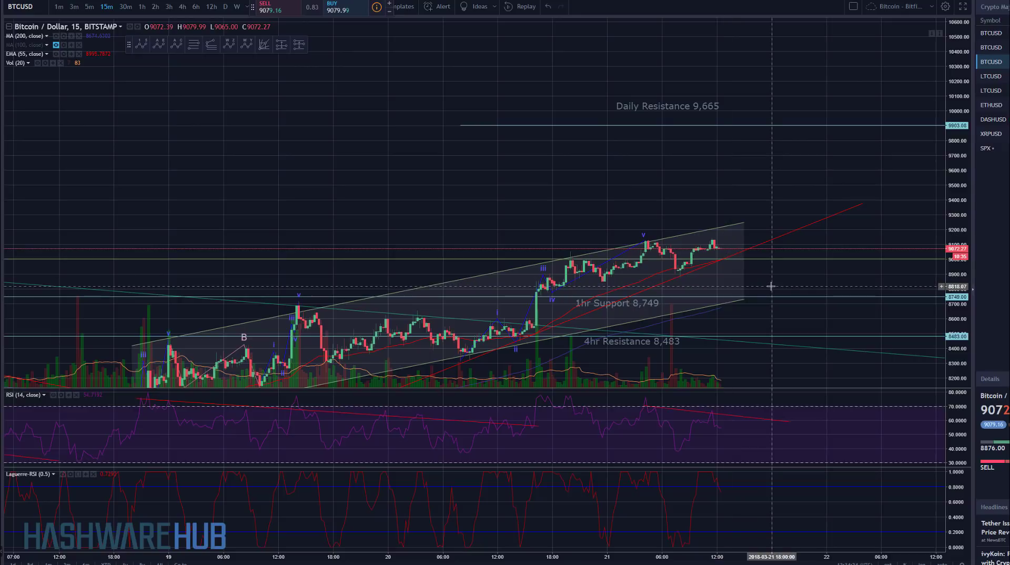
Examine the 15-minute wave counts, the earlier falling channel and the current rising channel against the support and resistance lines
scroll(747, 285, down, 5)
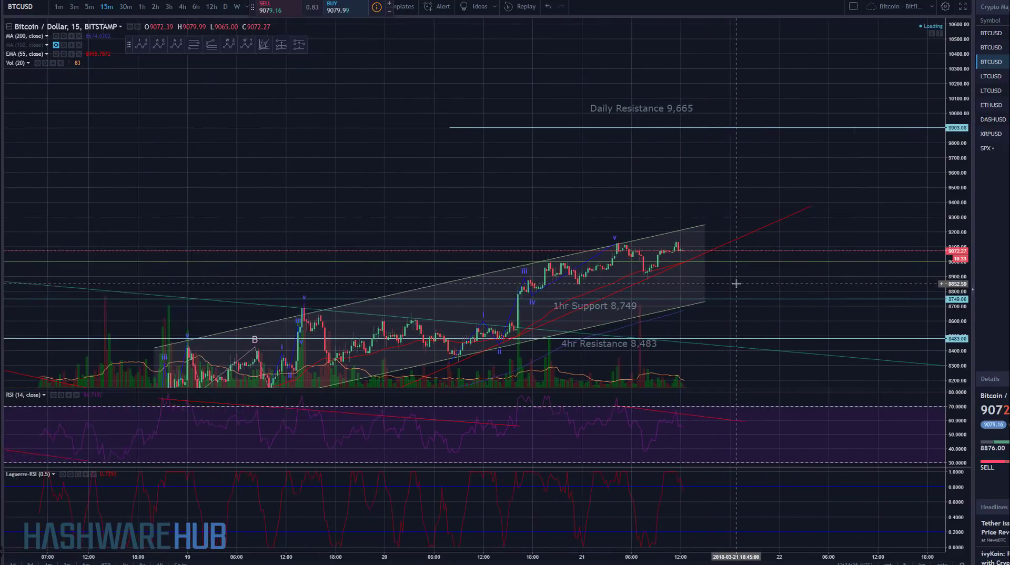
drag(793, 320, 652, 302)
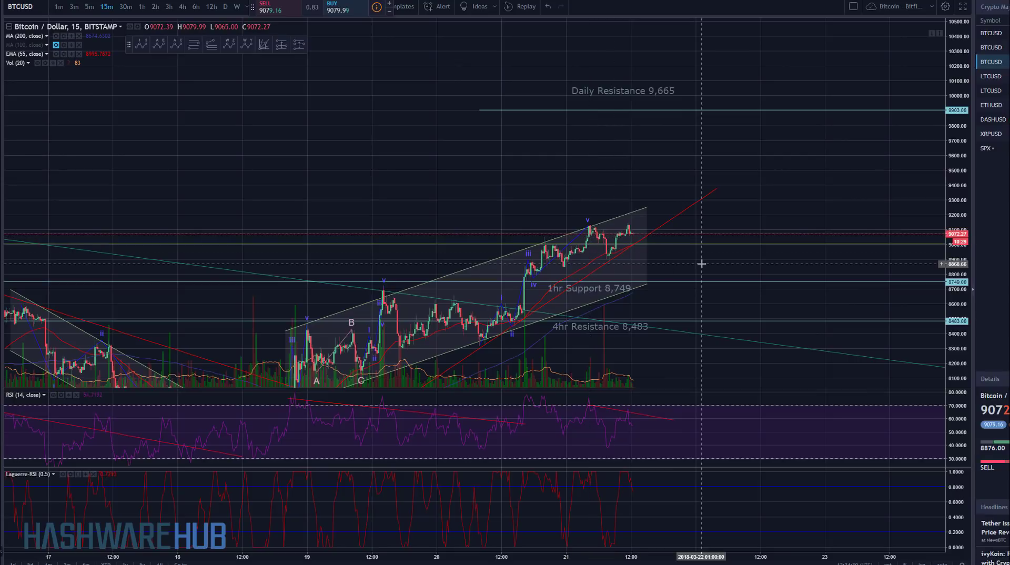
drag(696, 264, 688, 266)
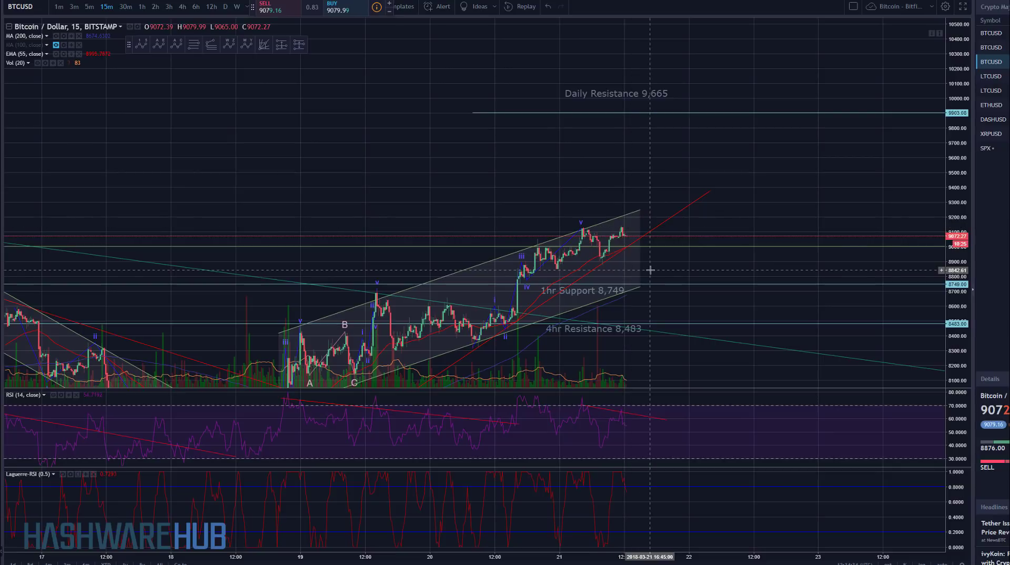
scroll(650, 269, down, 2)
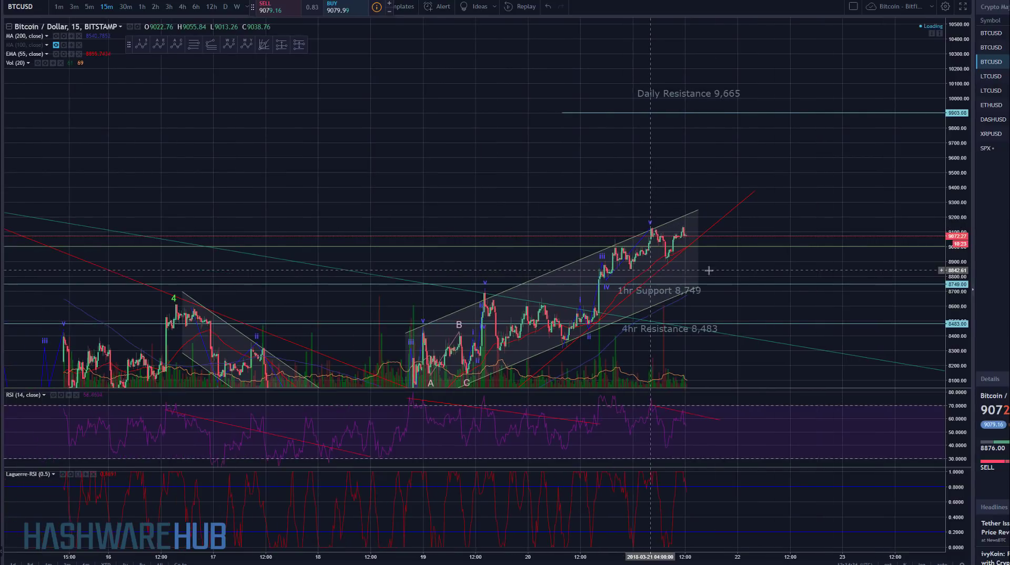
drag(658, 266, 638, 232)
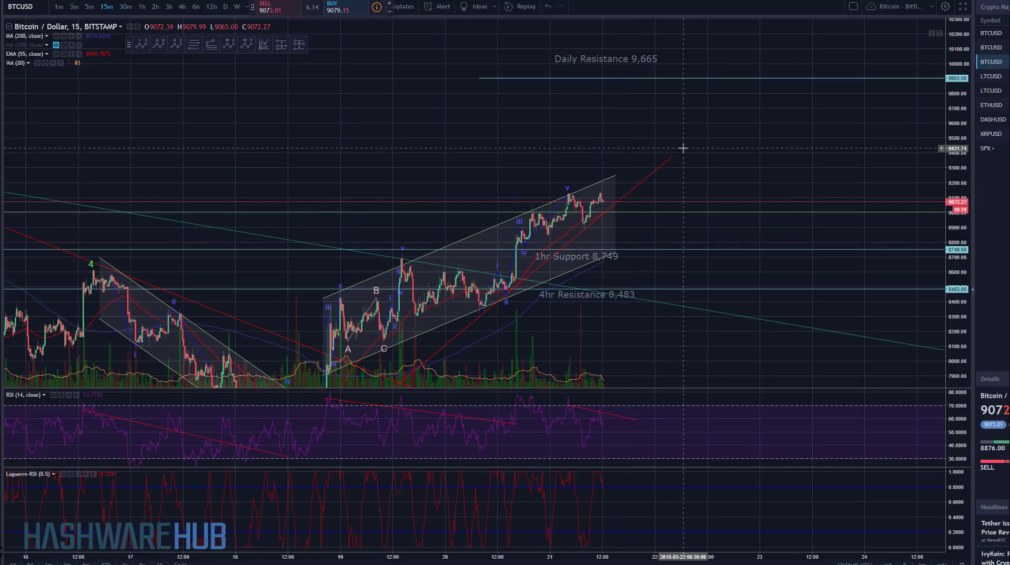
scroll(683, 148, down, 1)
drag(713, 334, 672, 201)
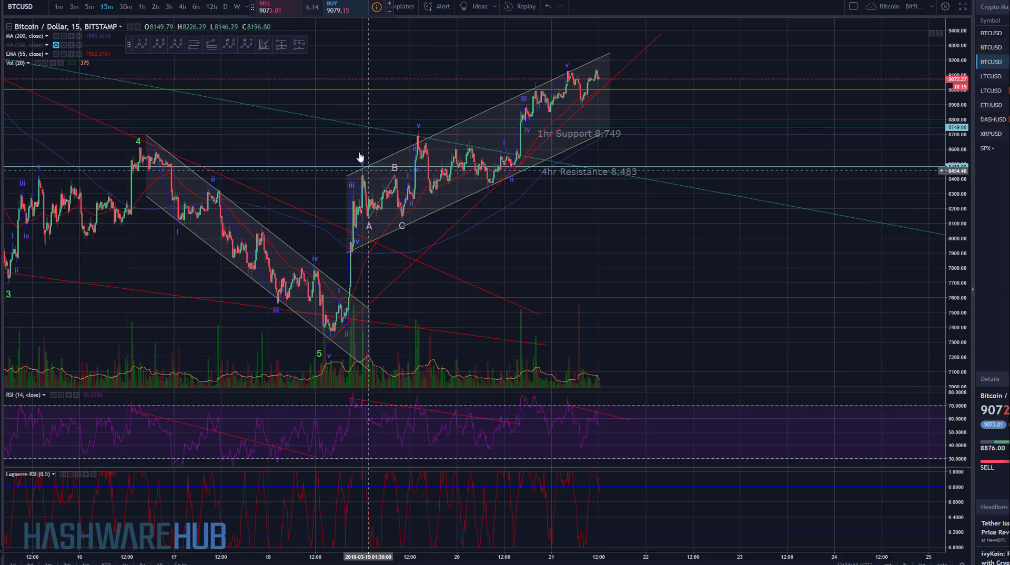
drag(672, 271, 647, 349)
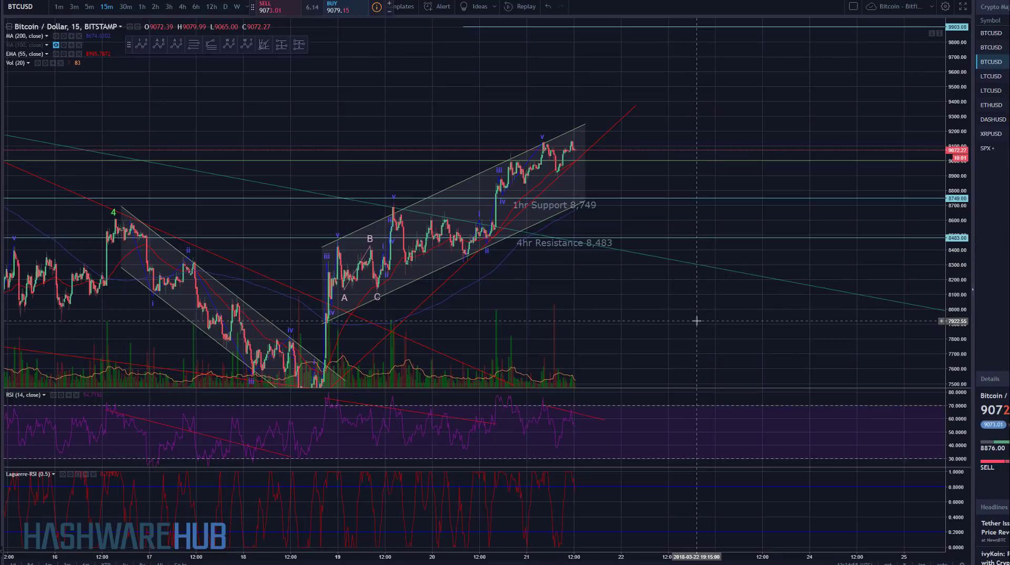
drag(674, 316, 732, 308)
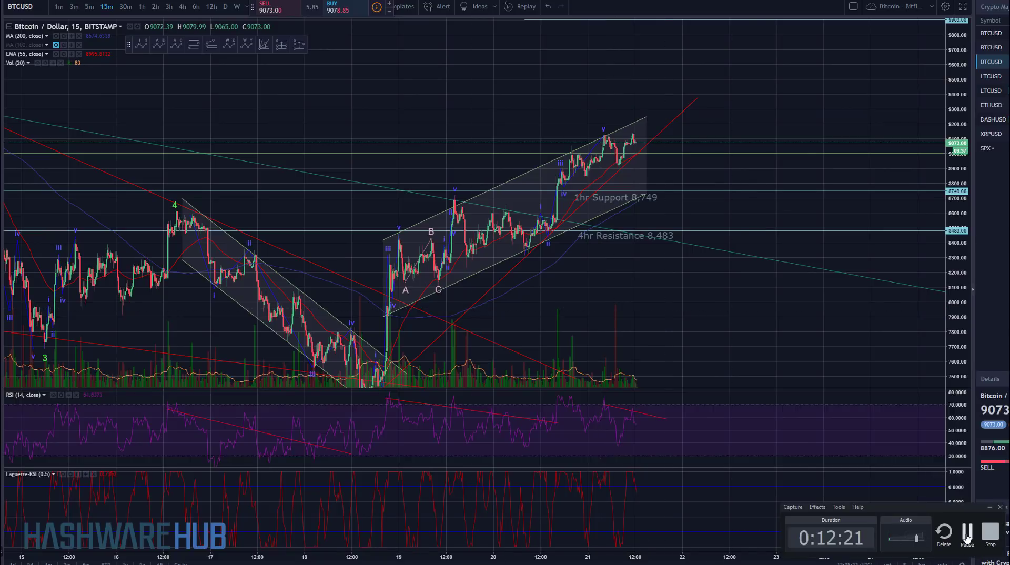
click(967, 535)
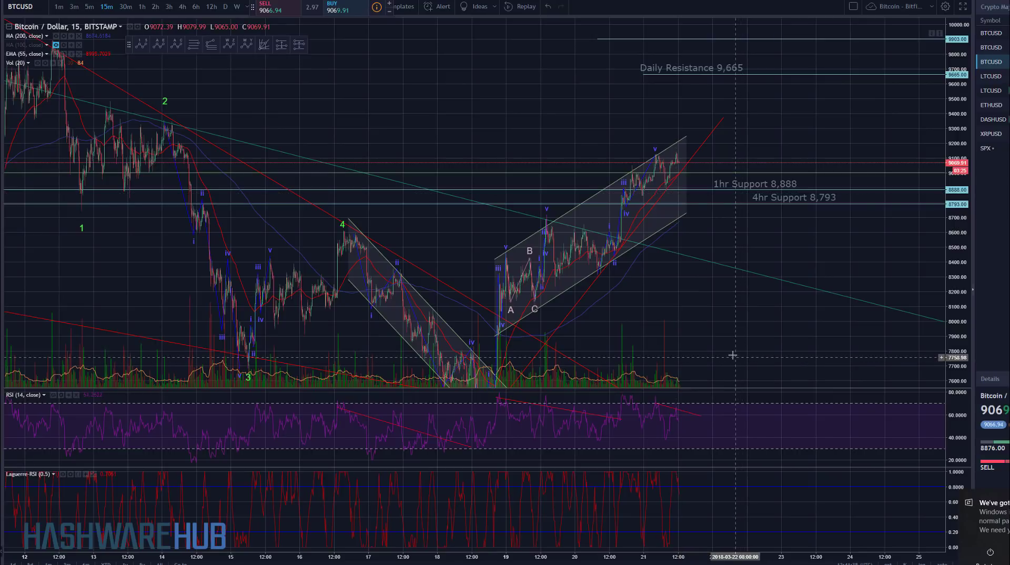
Examine the latest candles in the rising channel relative to the 1hr and 4hr support levels and the daily resistance
scroll(718, 252, up, 3)
drag(672, 251, 705, 273)
drag(961, 232, 961, 187)
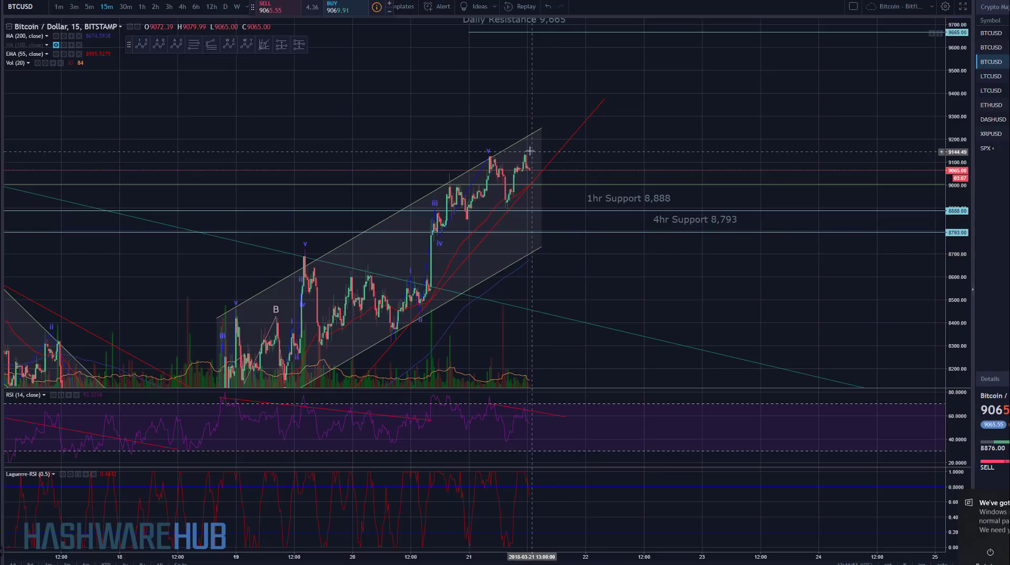
drag(742, 142, 640, 191)
scroll(641, 193, down, 2)
scroll(720, 189, down, 2)
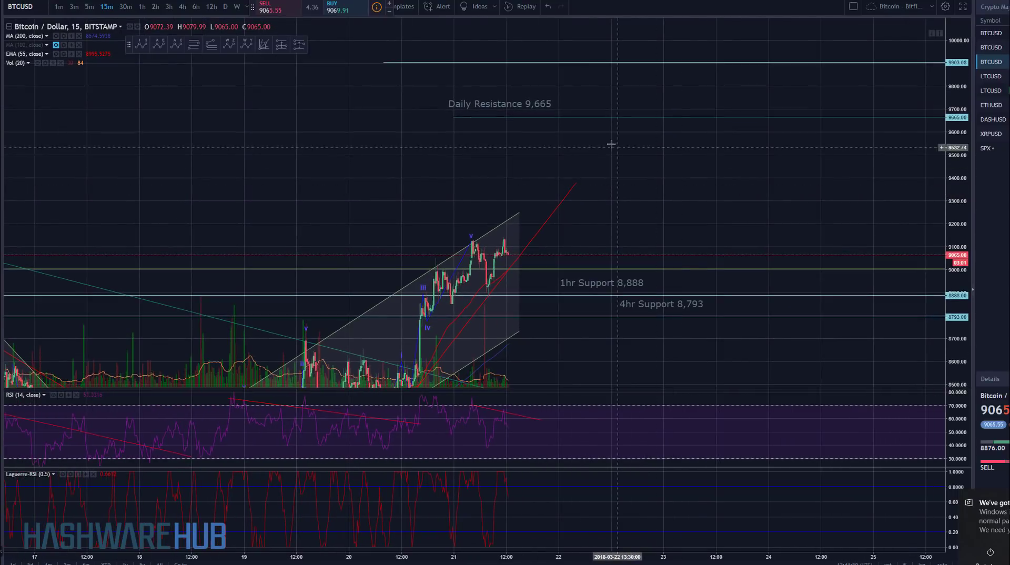
scroll(717, 156, down, 1)
drag(720, 169, 736, 173)
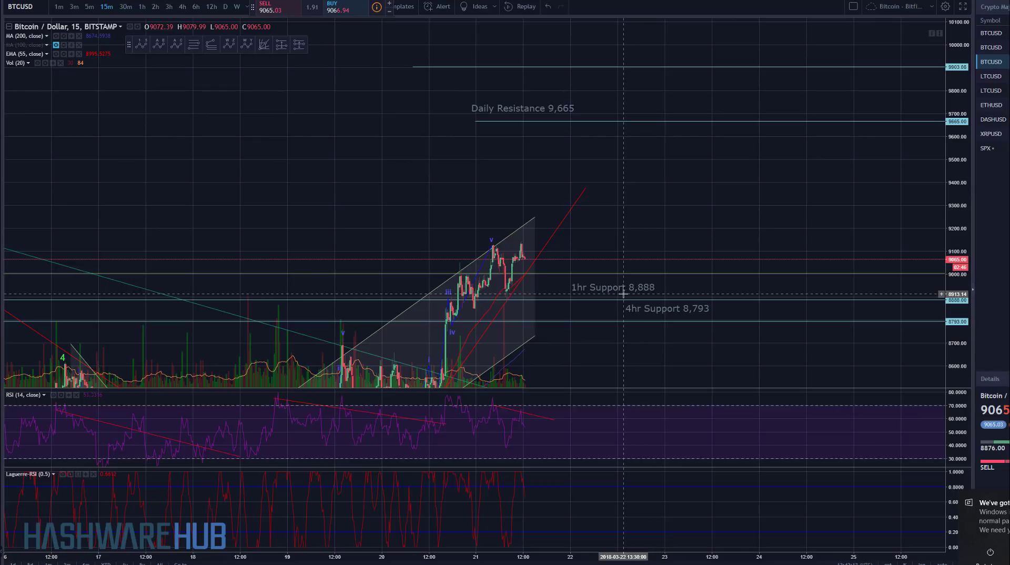
Set the price of the horizontal resistance line above the Daily Resistance 9,665 line to 9900
scroll(697, 214, down, 5)
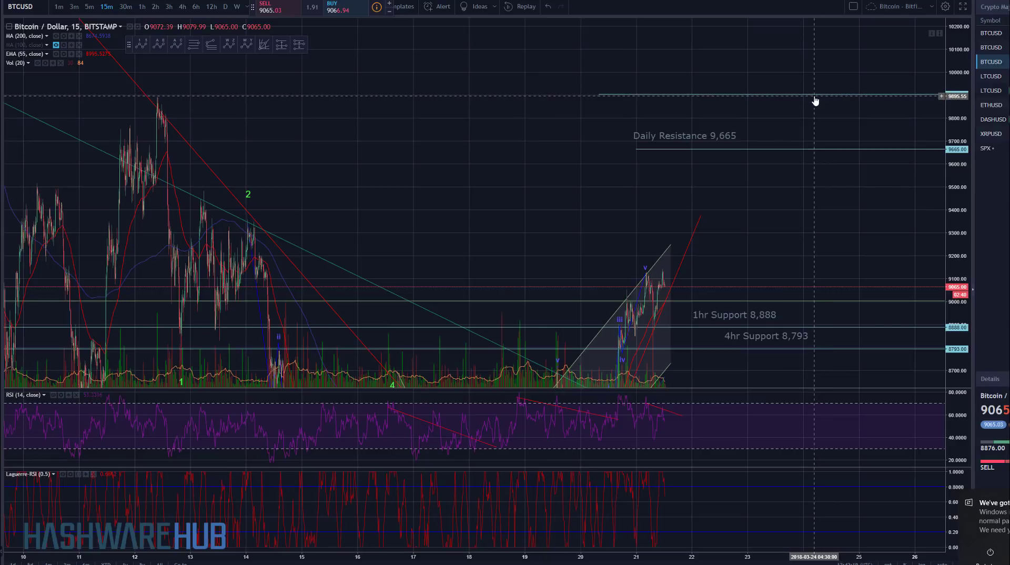
double_click(814, 96)
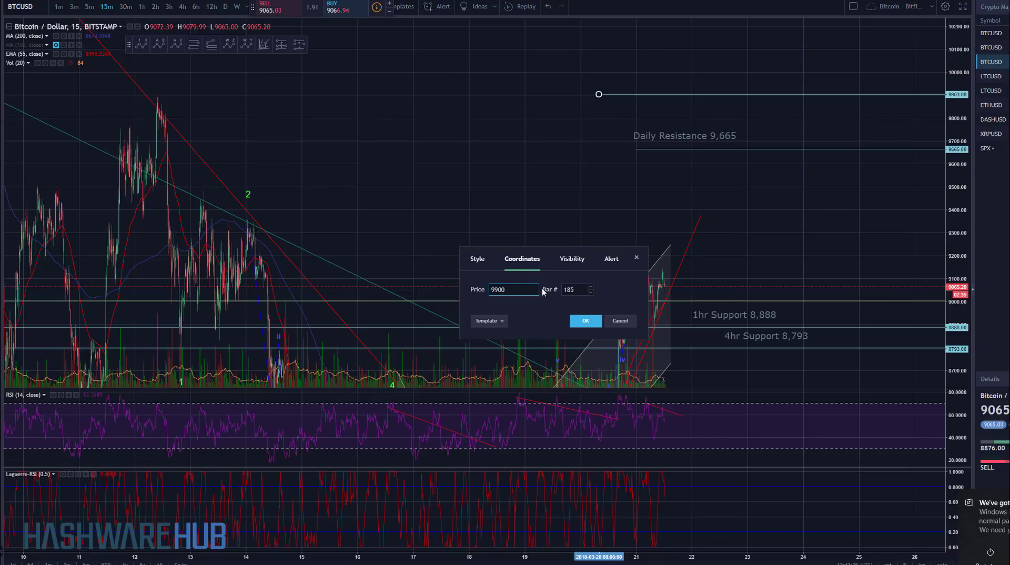
text(9900)
key(Return)
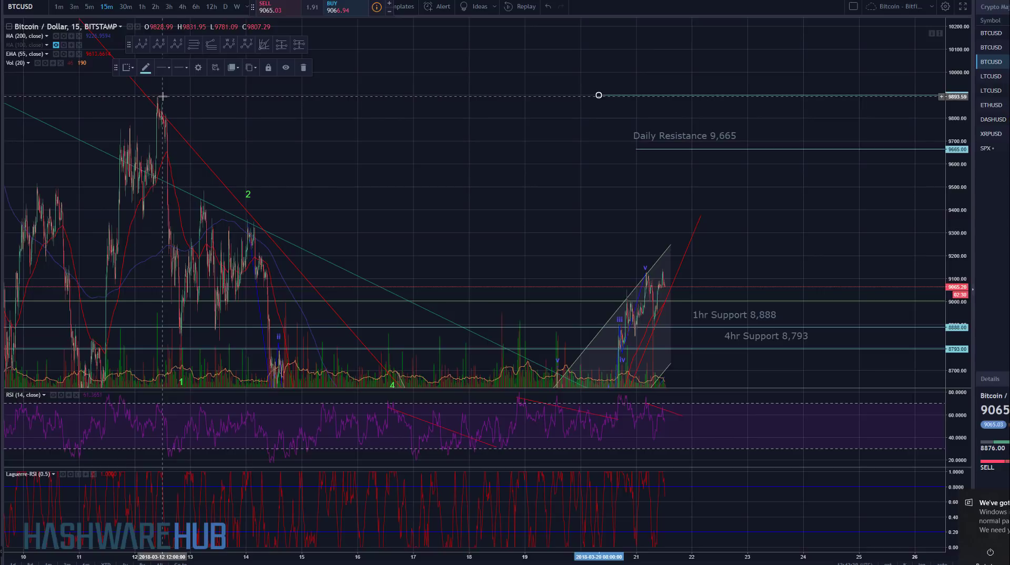
Compare the resistance and support levels with the price swings from 7 March onward
drag(788, 219, 730, 135)
scroll(781, 217, down, 3)
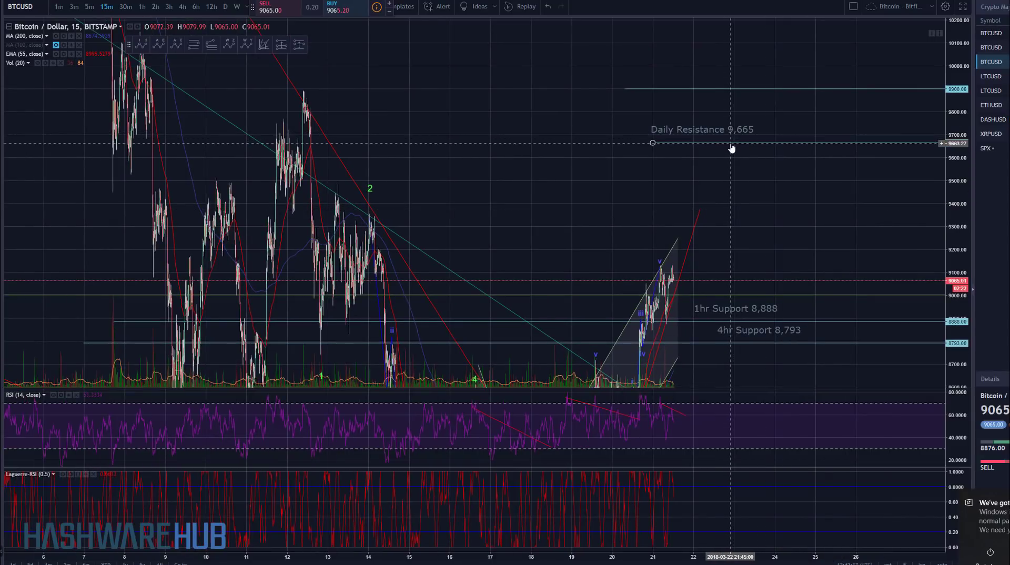
drag(784, 228, 696, 149)
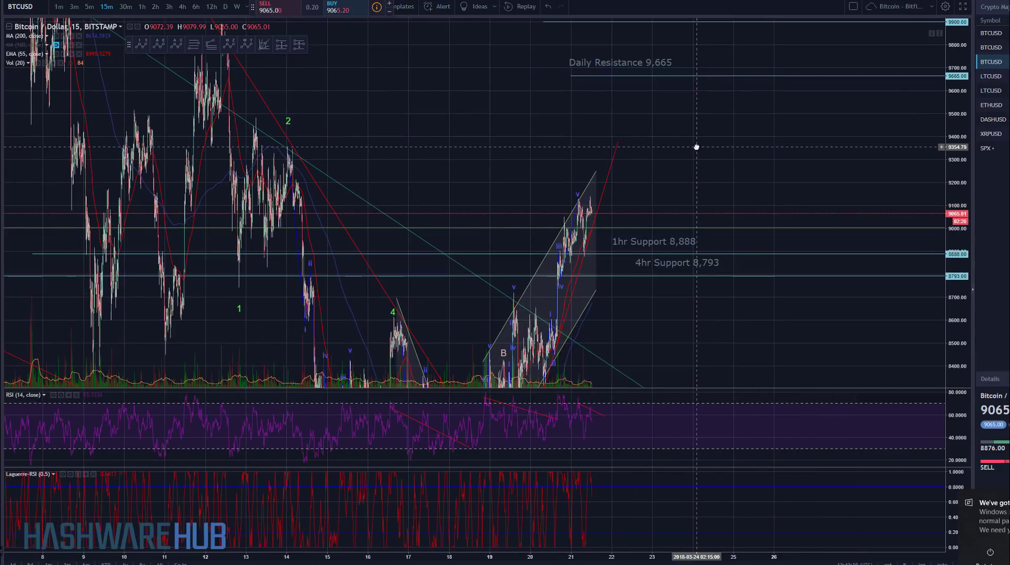
drag(723, 303, 735, 293)
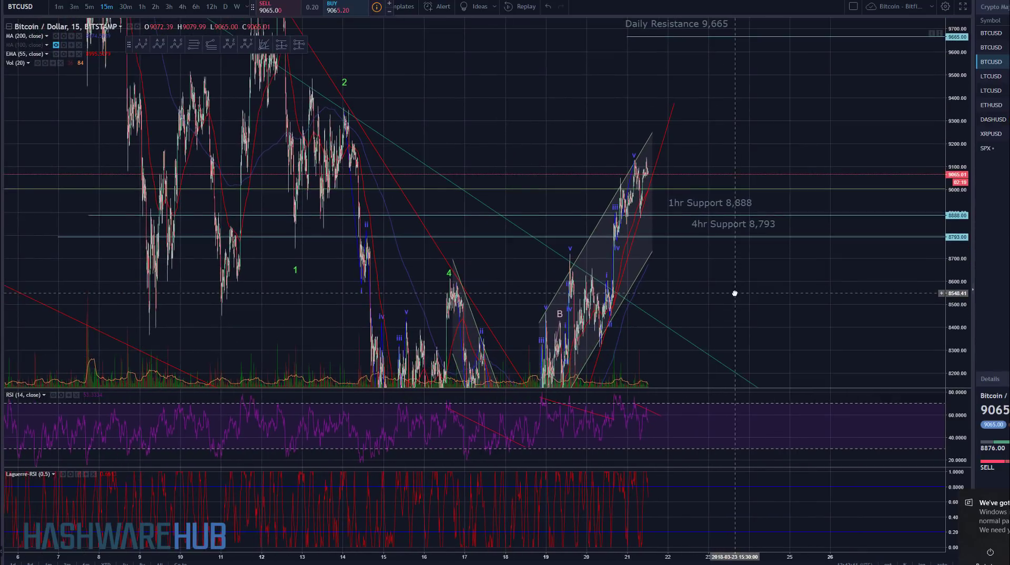